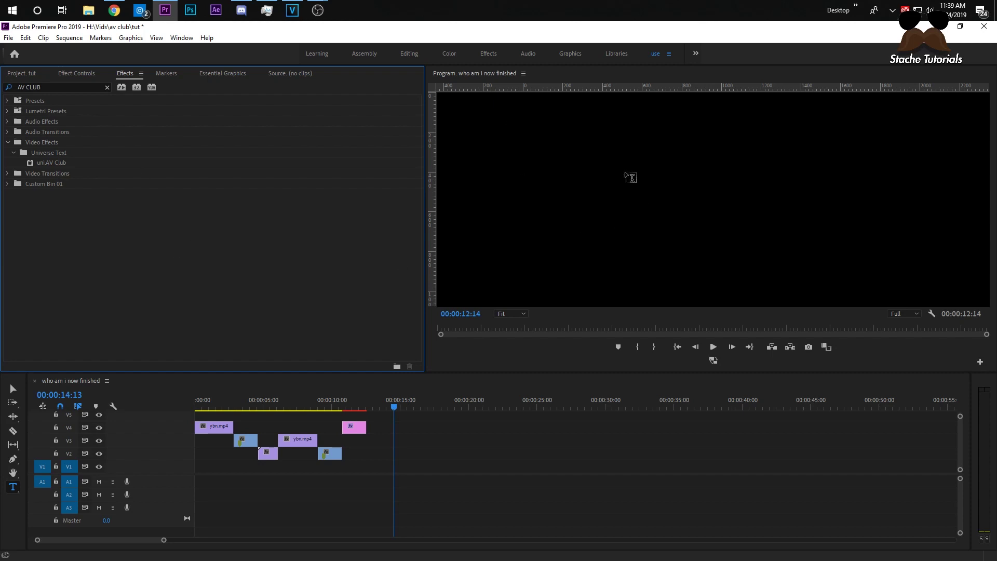
Type 'STACHE TUTORIALS' into the Program monitor as a new graphic title clip on V1
left_click(626, 201)
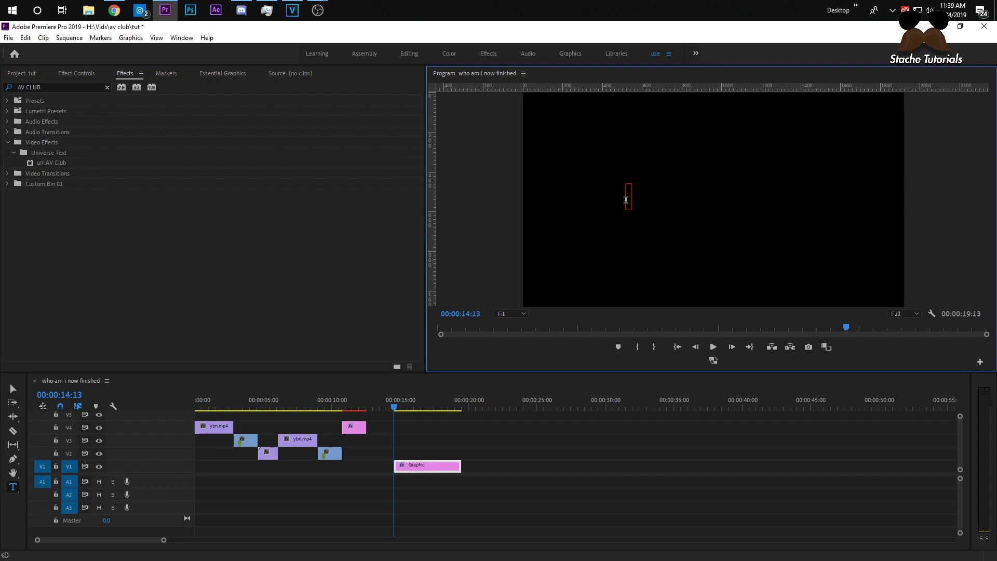
left_click_drag(598, 145, 715, 226)
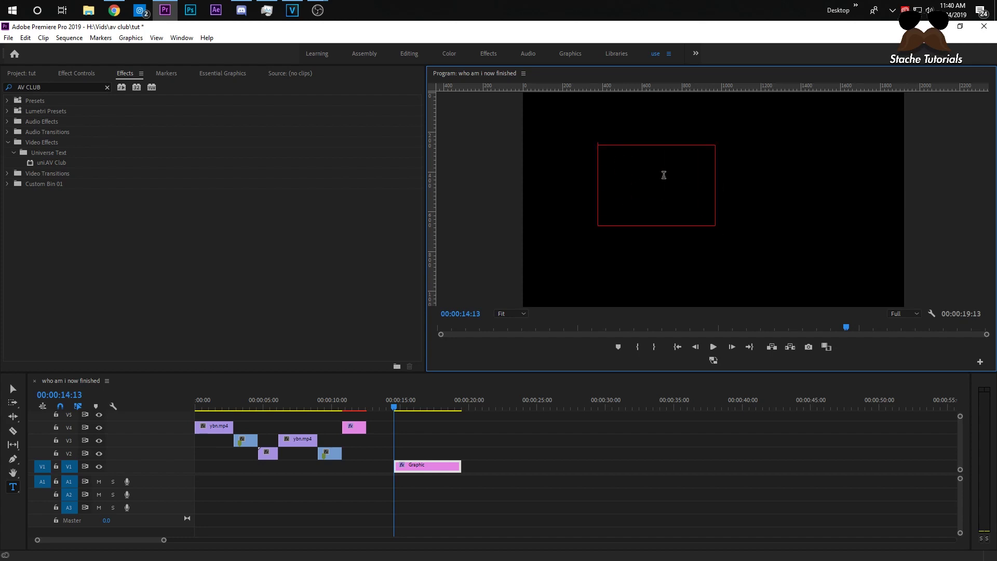
key("Escape")
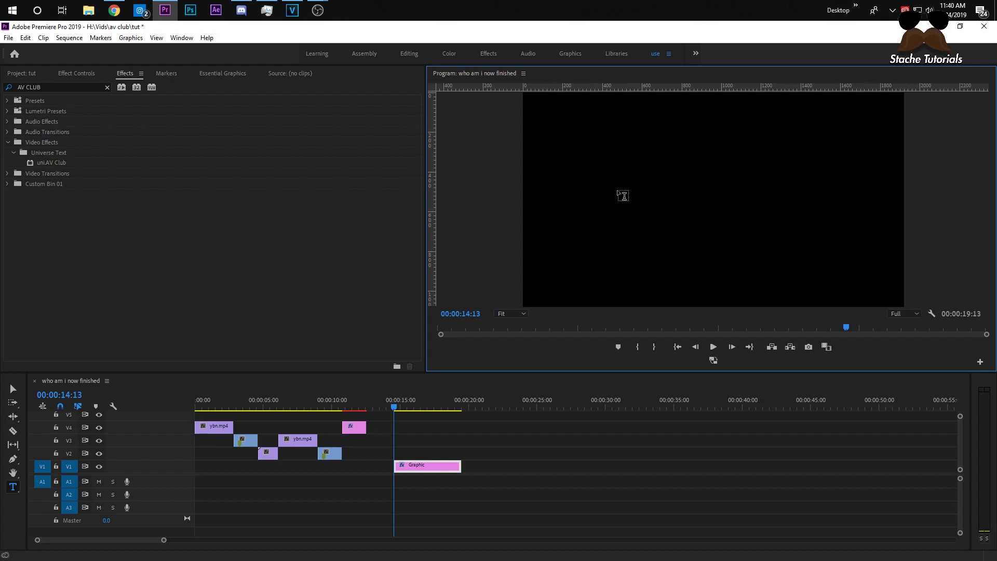
left_click(621, 198)
type("STACHE")
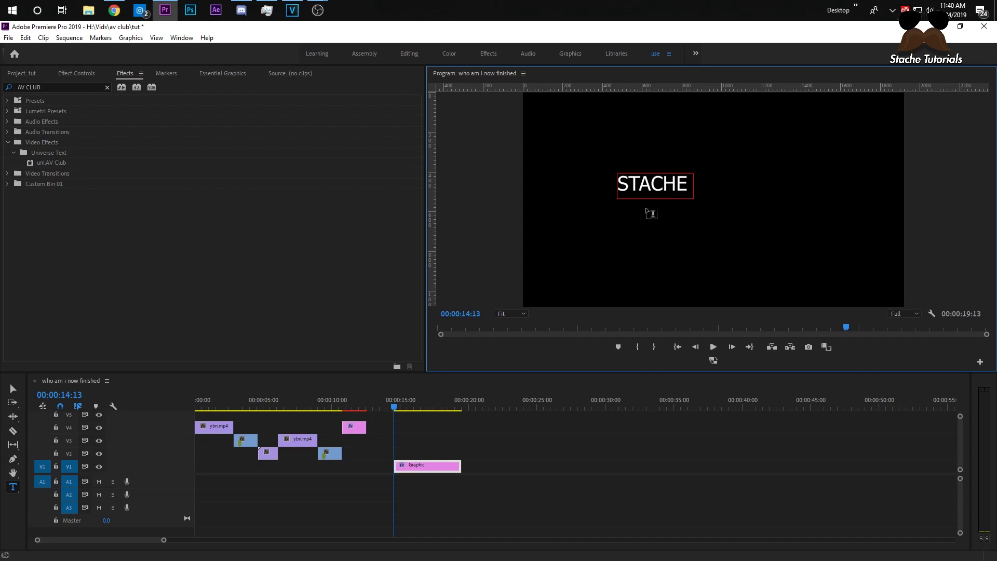
type(" TUTORIALSA")
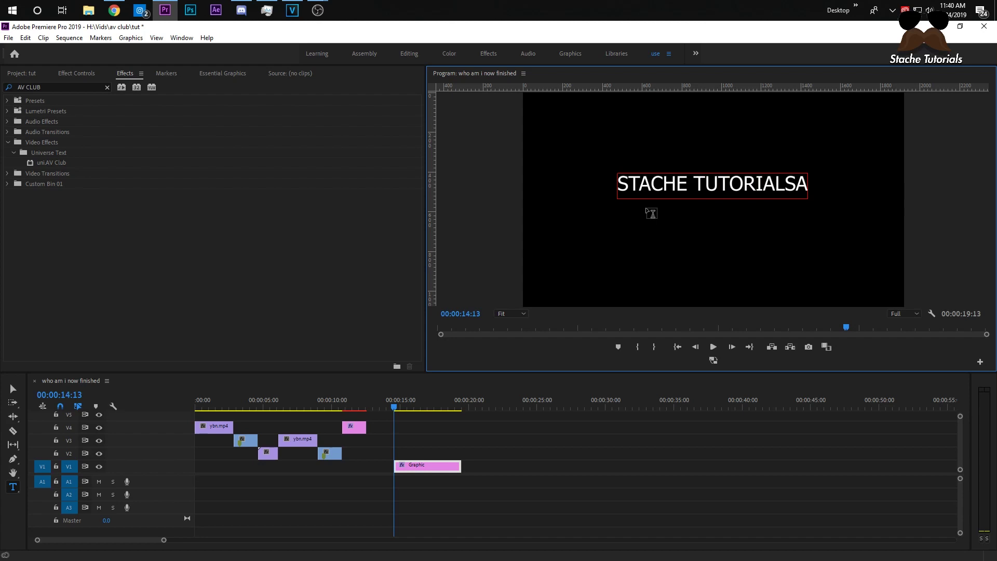
key("BackSpace")
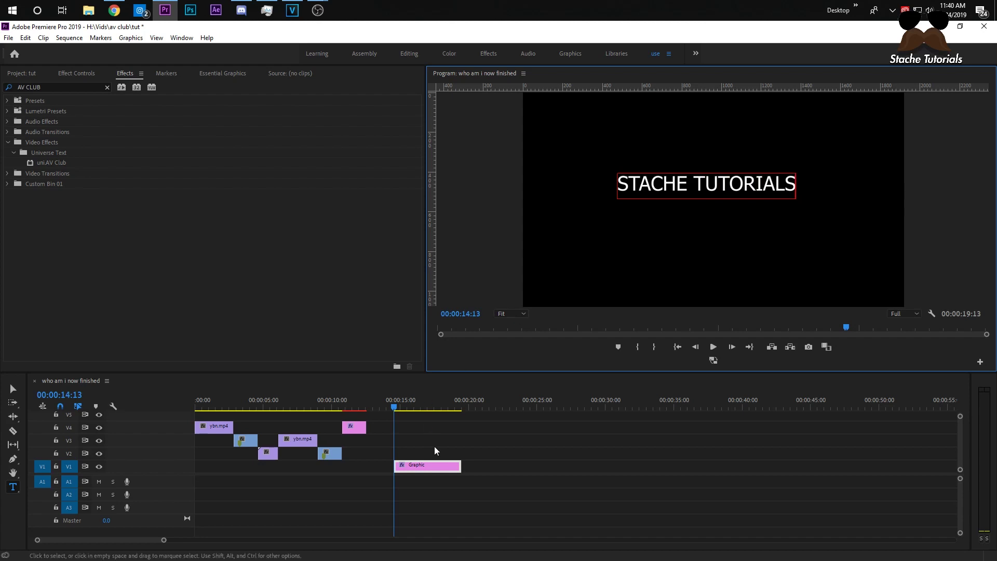
left_click(431, 461)
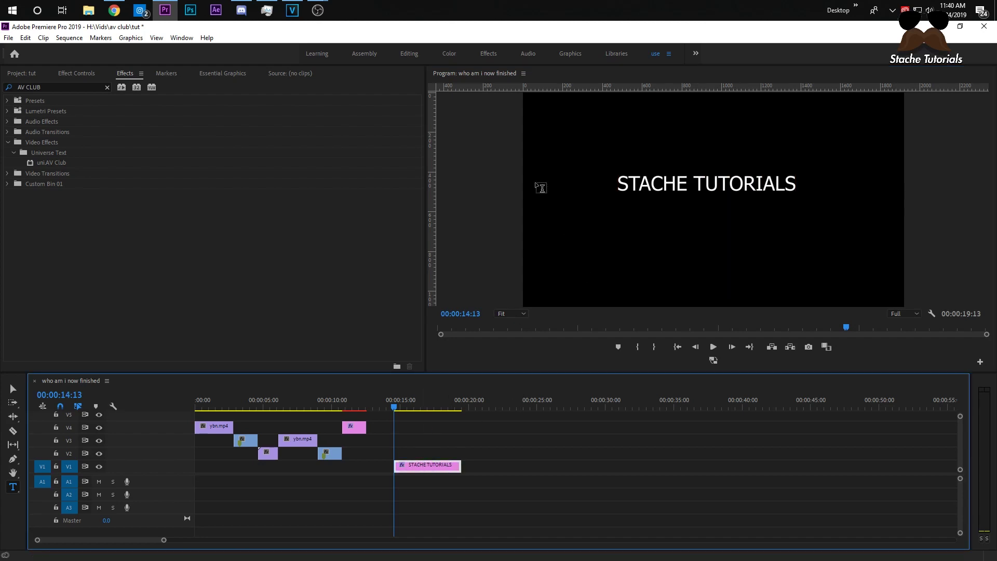
Enlarge the STACHE TUTORIALS text to font size 182 and centre it horizontally and vertically
left_click(215, 74)
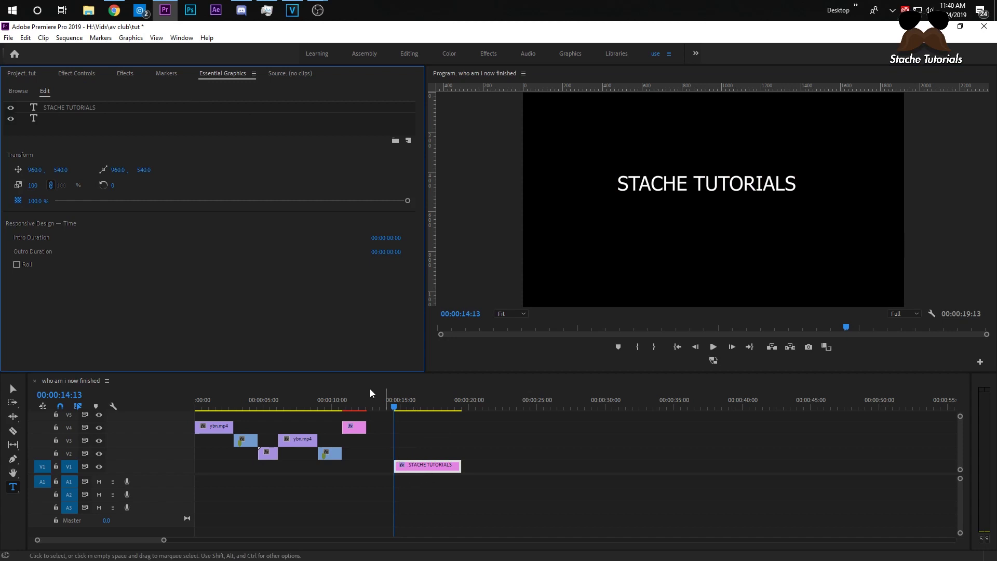
left_click(58, 106)
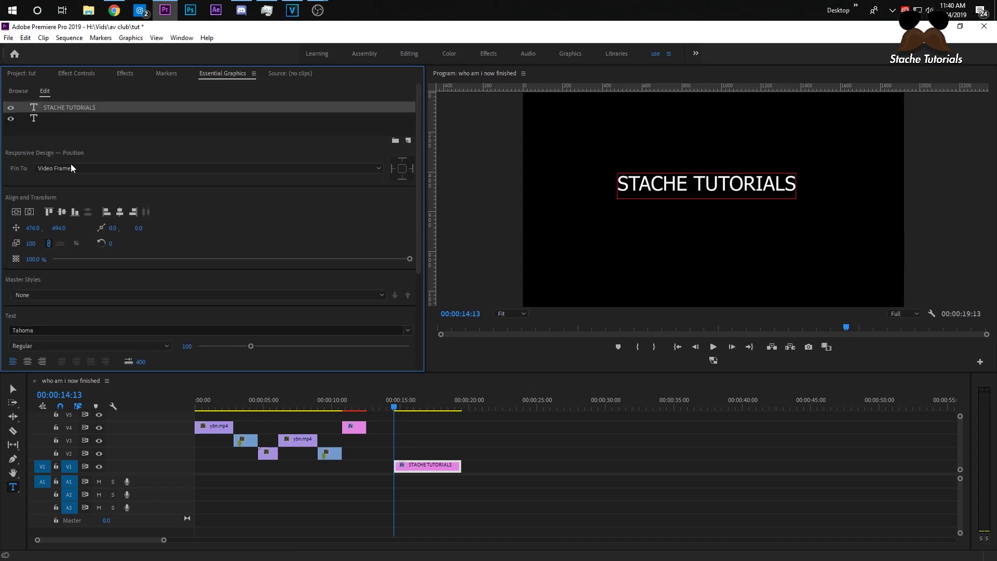
left_click(16, 212)
left_click(29, 212)
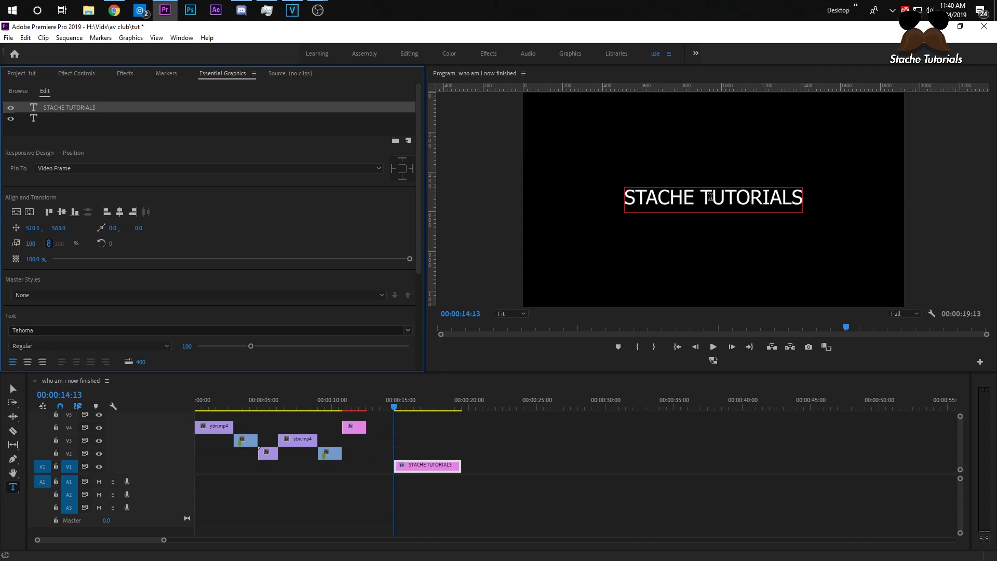
left_click_drag(251, 346, 294, 347)
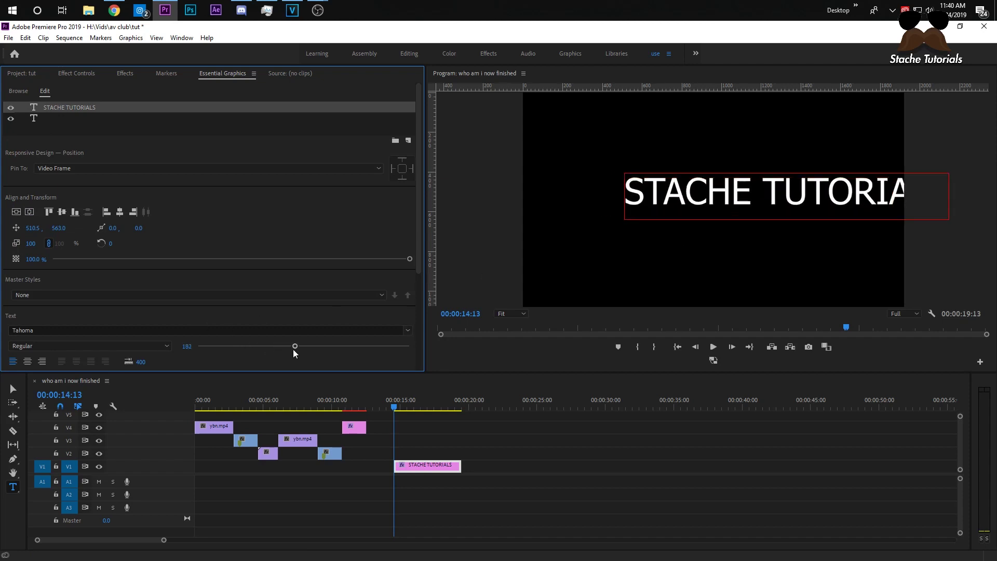
left_click(16, 212)
left_click(30, 212)
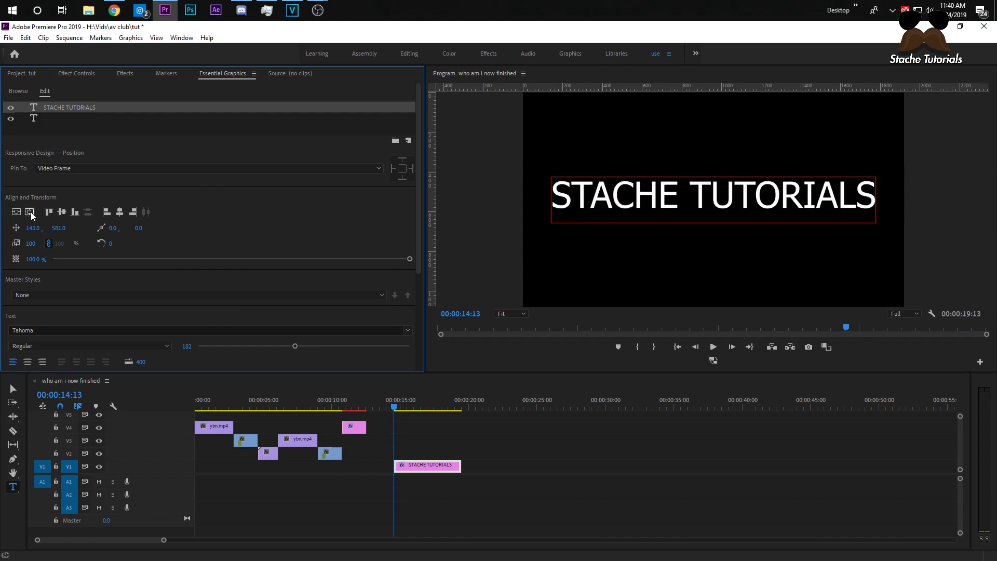
Pick the uni.AV Club effect from the AV CLUB search results
left_click(80, 71)
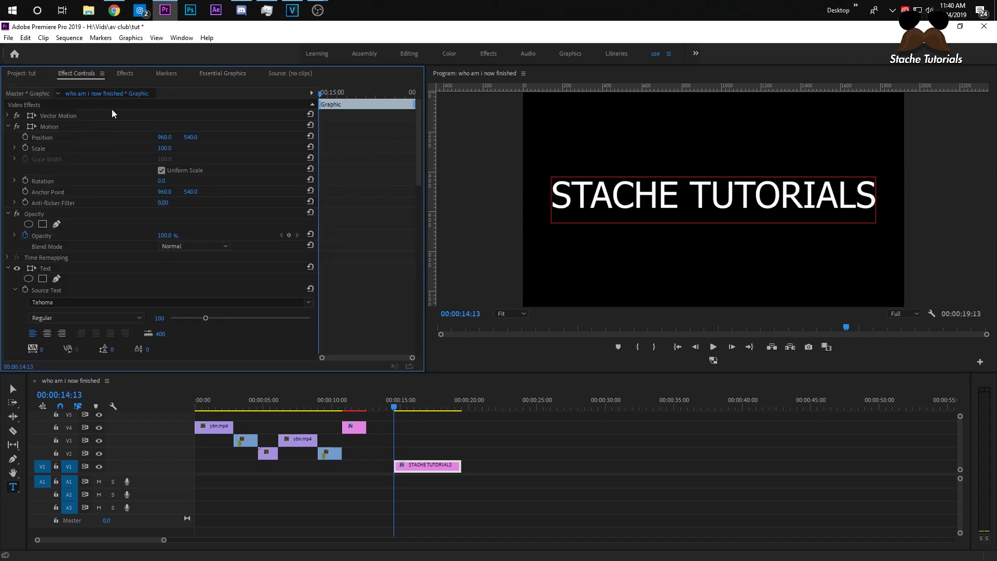
left_click(131, 73)
left_click(52, 163)
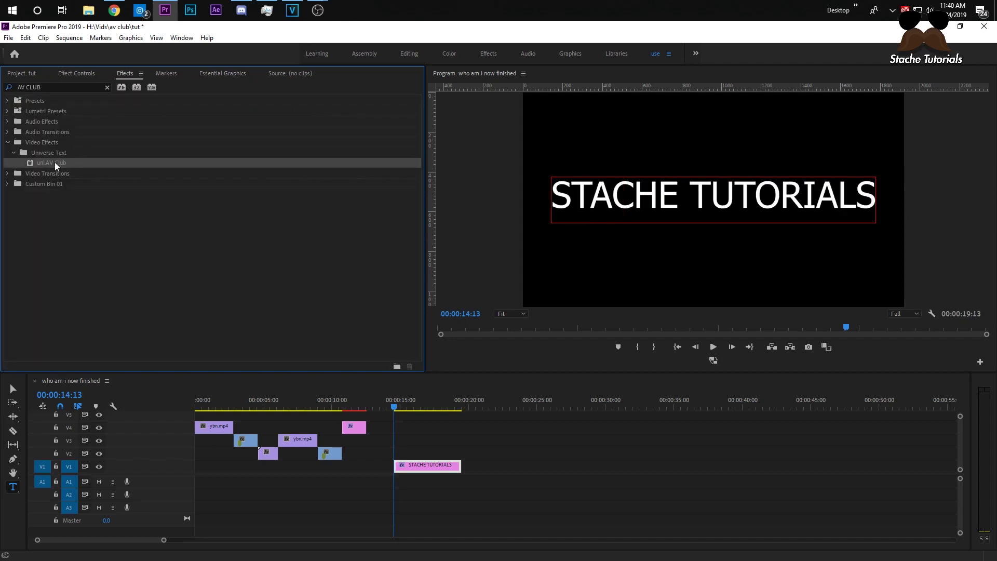
Apply uni.AV Club to the STACHE TUTORIALS clip and preview the effect
left_click_drag(66, 169, 427, 468)
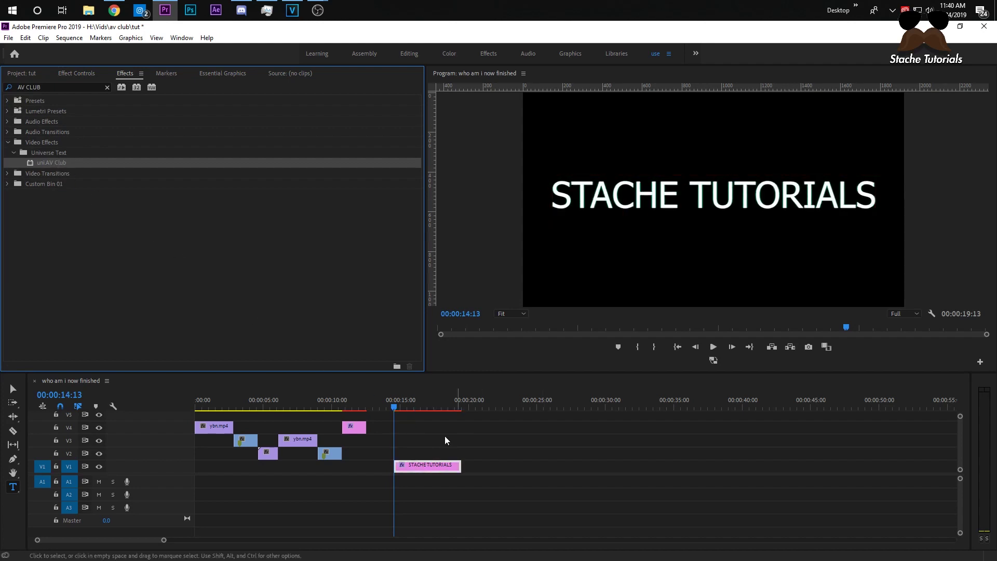
left_click(391, 408)
key("space")
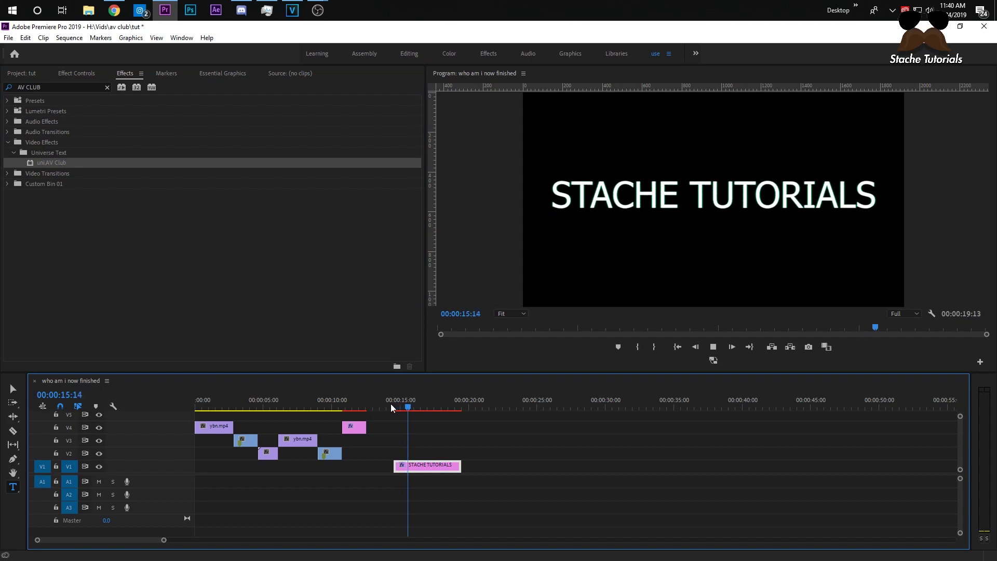
key("space")
scroll(368, 446, "up", 2)
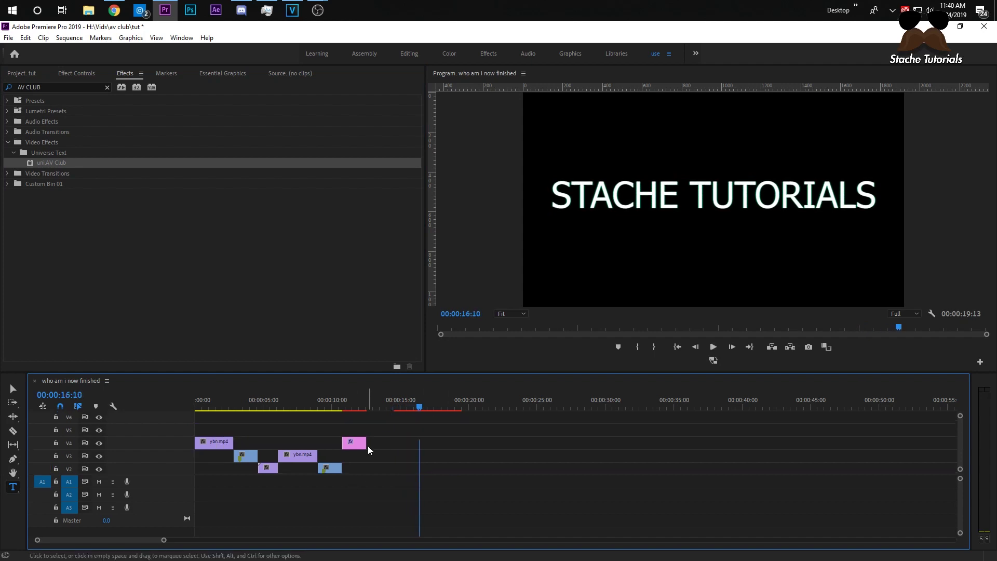
scroll(359, 441, "down", 2)
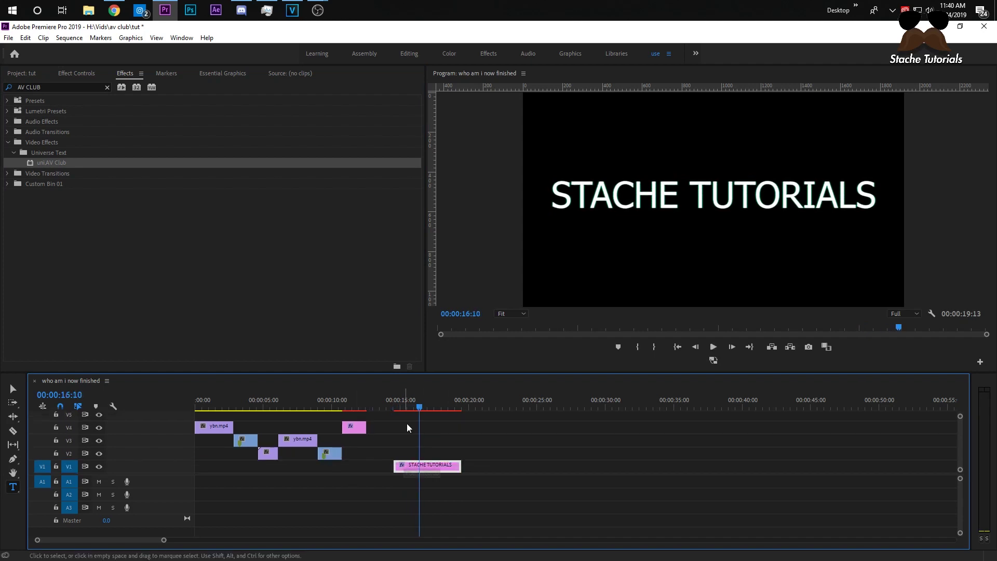
Move the title clip to V5 at 00:00 and trim it to about 3 seconds
key("alt+Up")
key("alt+Up")
key("alt+Up")
key("alt+Up")
scroll(409, 451, "up", 2)
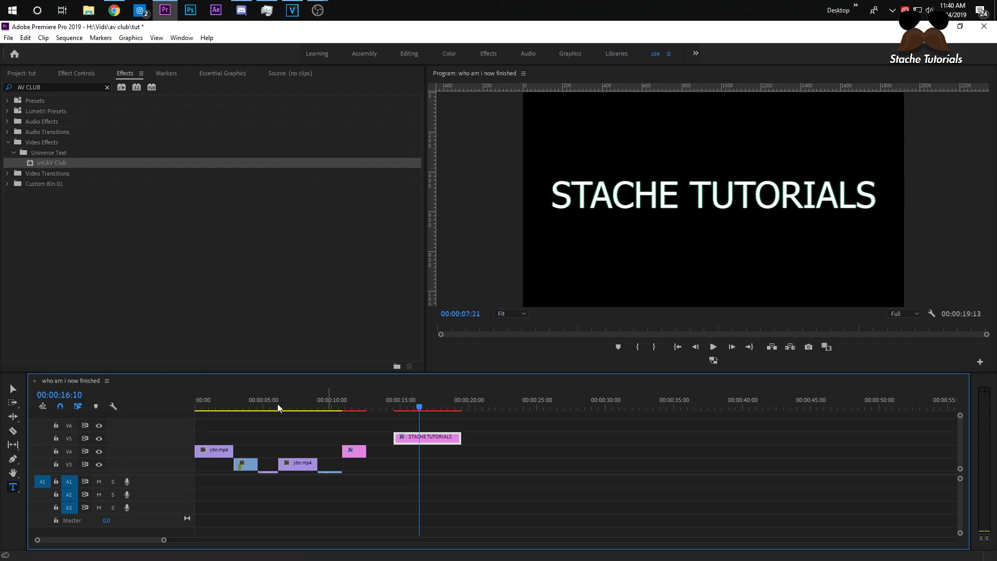
key("Home")
left_click_drag(418, 438, 219, 439)
key("space")
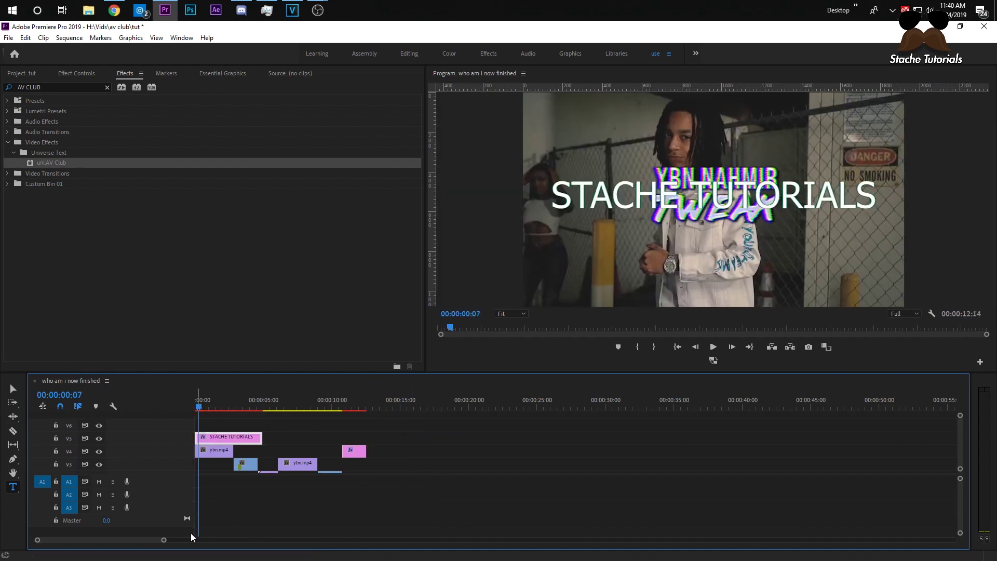
left_click_drag(172, 539, 83, 539)
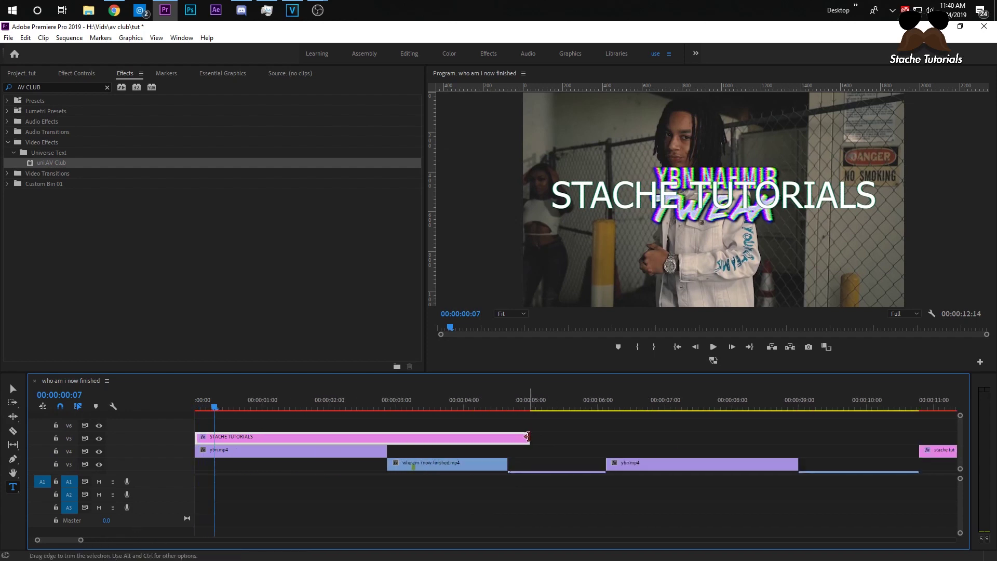
left_click_drag(529, 439, 387, 442)
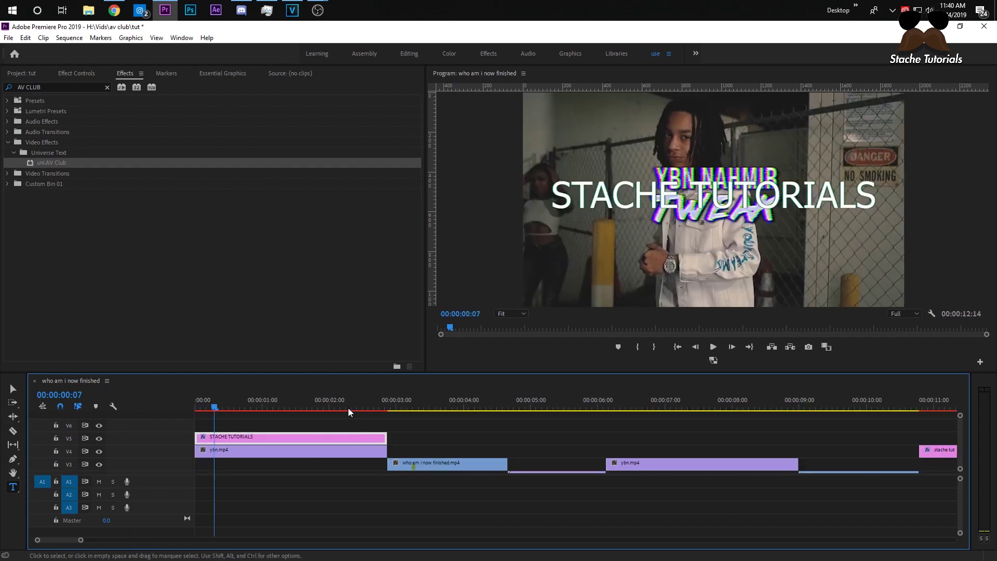
Apply the UHF uni.AV Club preset to the title and preview the glitch
left_click(90, 72)
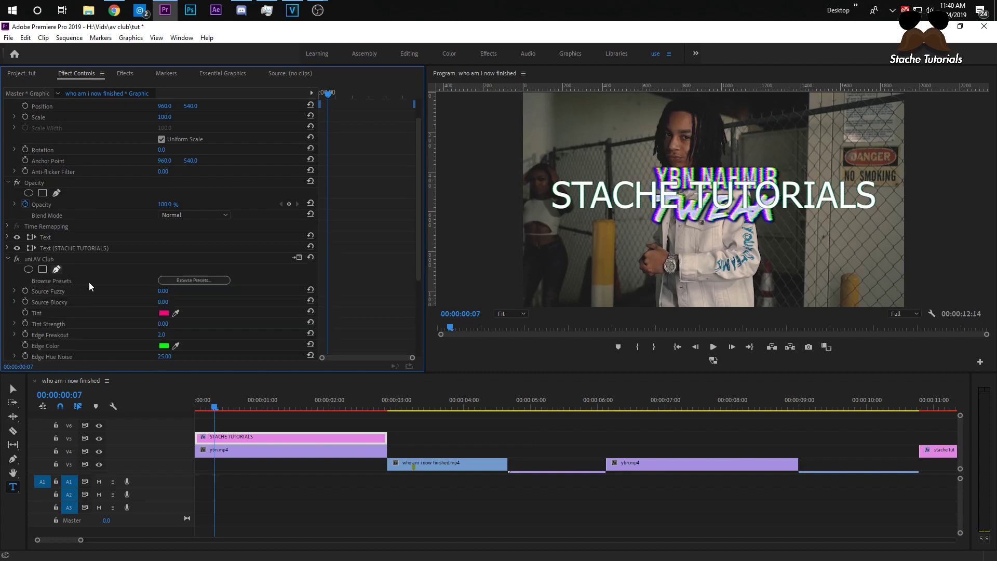
left_click(203, 280)
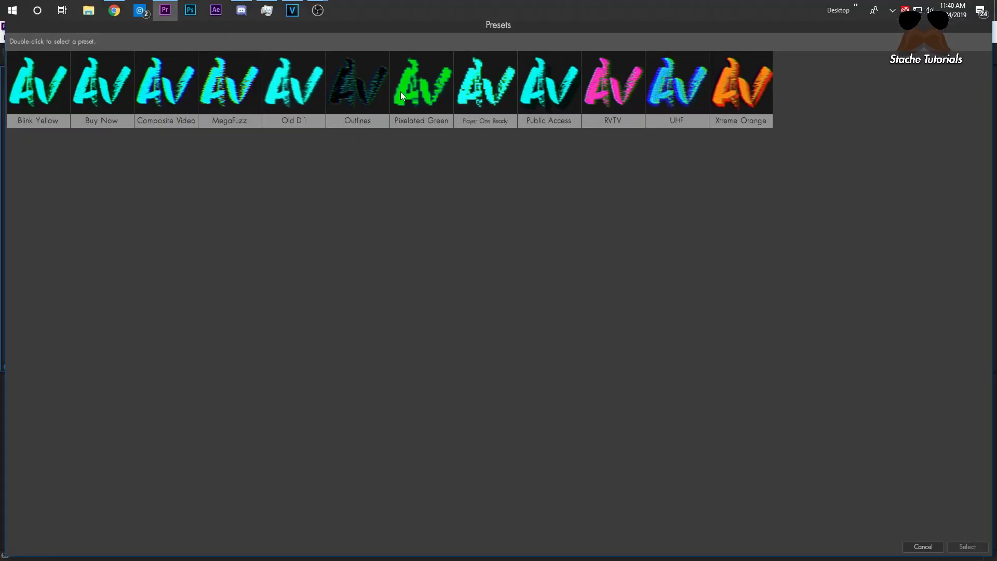
left_click(684, 83)
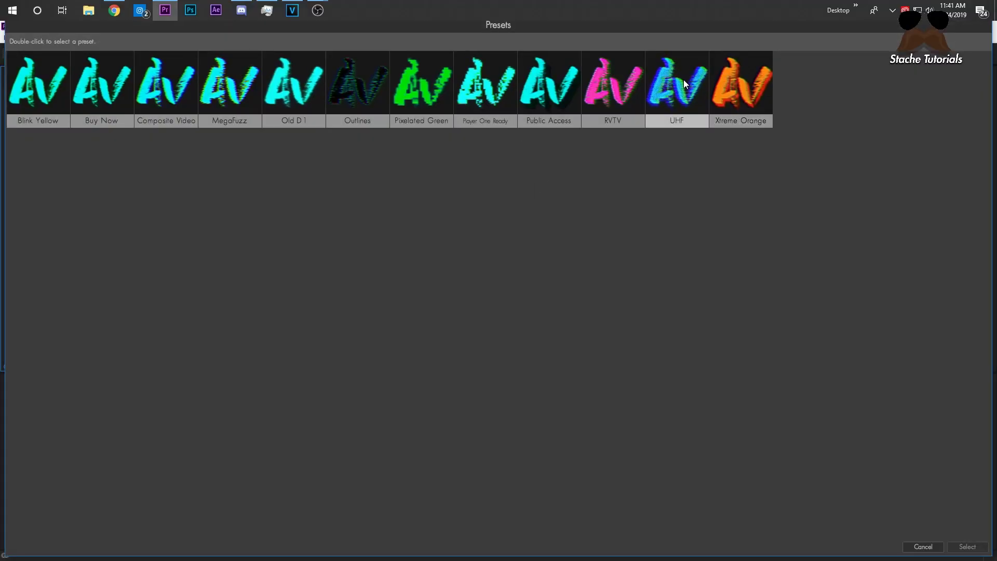
left_click(680, 80)
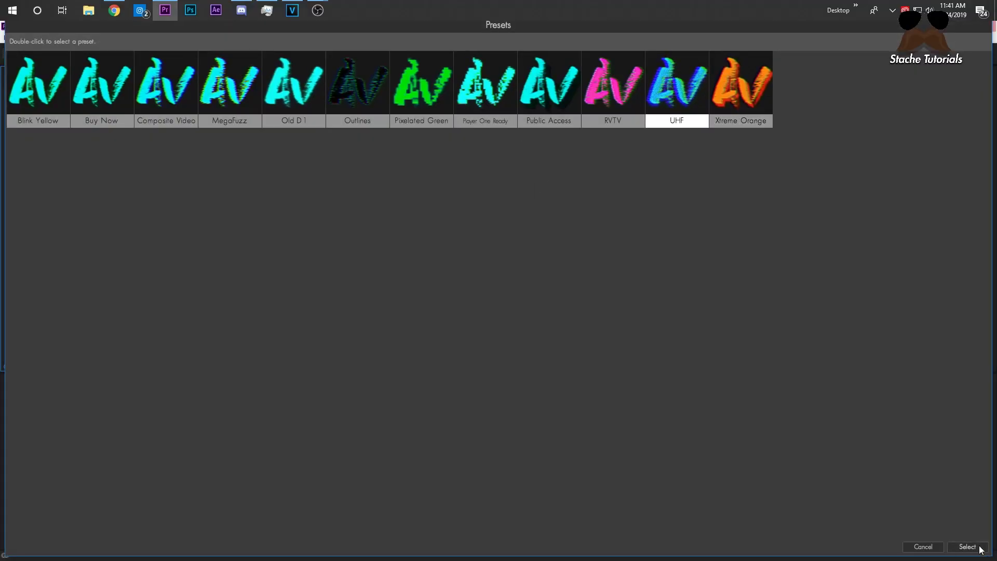
left_click(968, 547)
key("space")
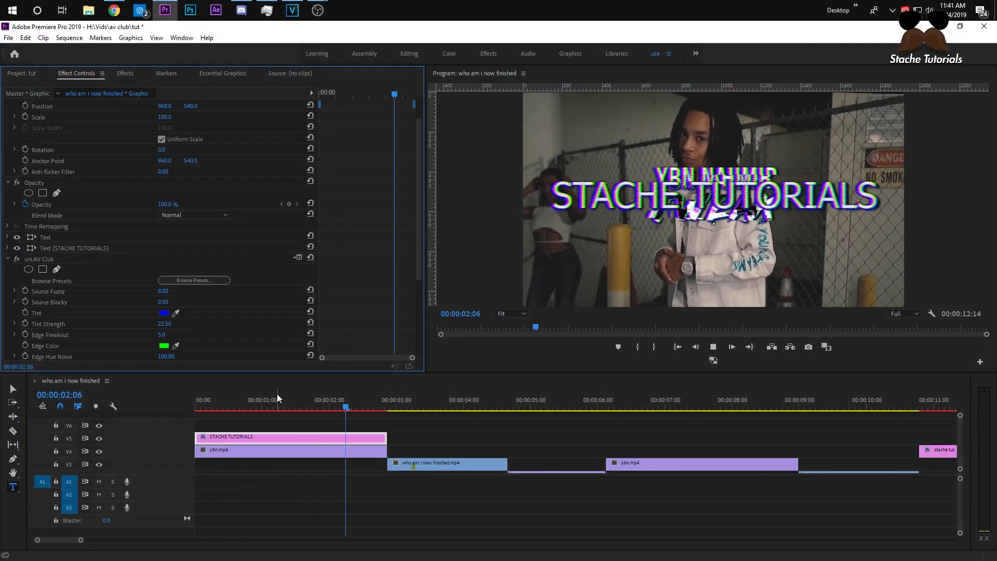
Toggle the V4 footage and V5 title track outputs to compare the title alone
left_click(218, 406)
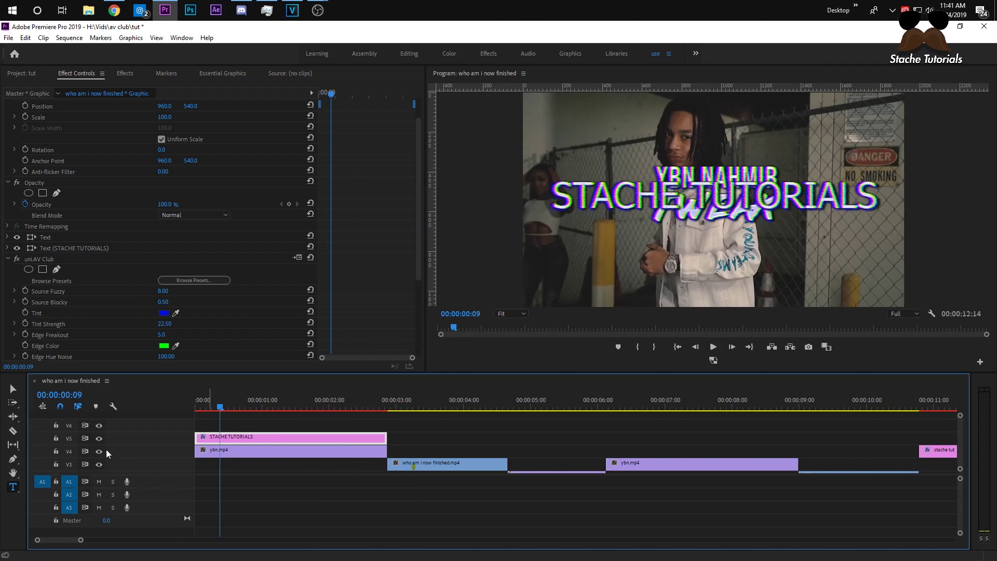
left_click(98, 451)
left_click(98, 451)
left_click(99, 439)
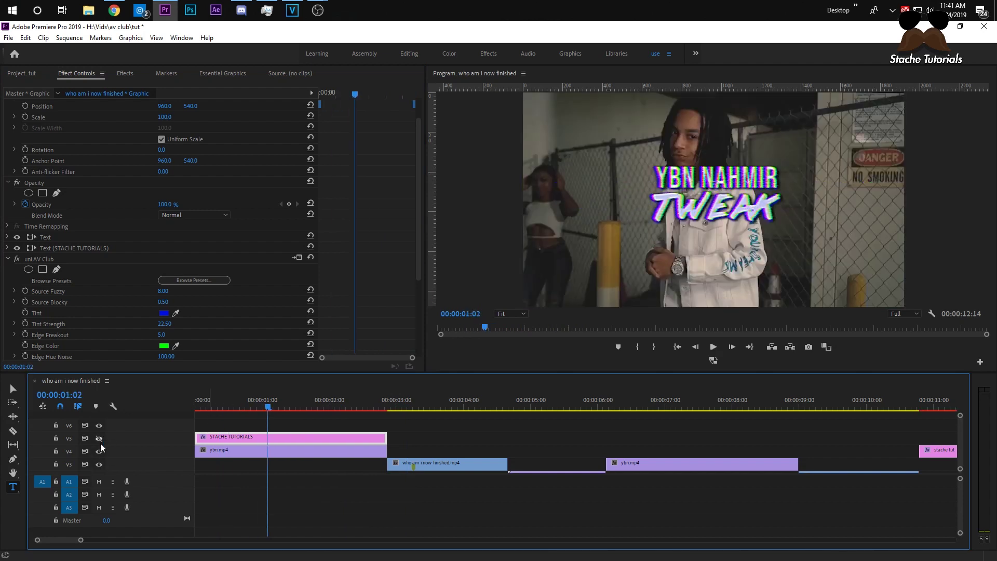
left_click(99, 439)
left_click(98, 452)
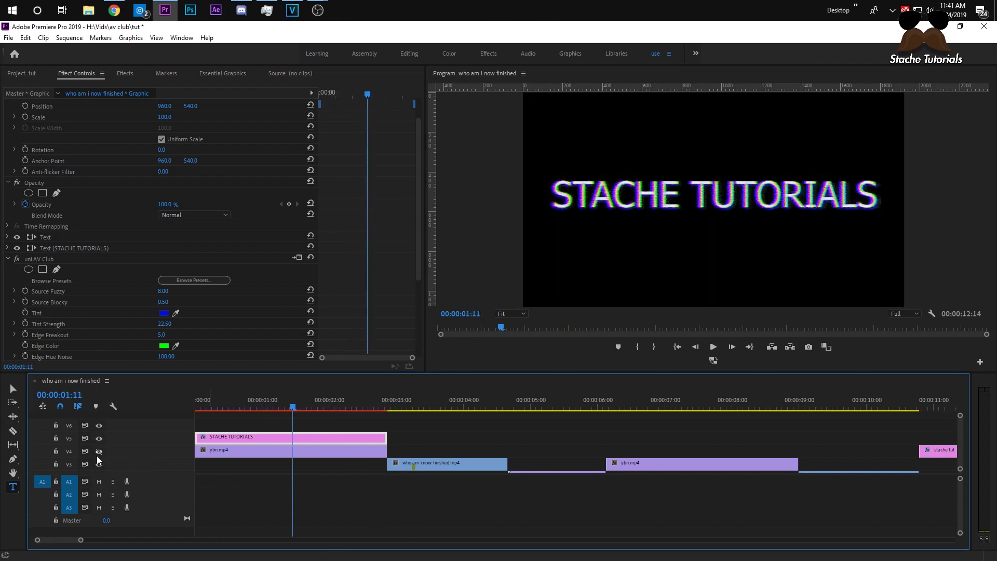
left_click(98, 451)
Move the STACHE TUTORIALS clip over the FAMOUS DEX footage near 00:00:04:18
left_click(551, 408)
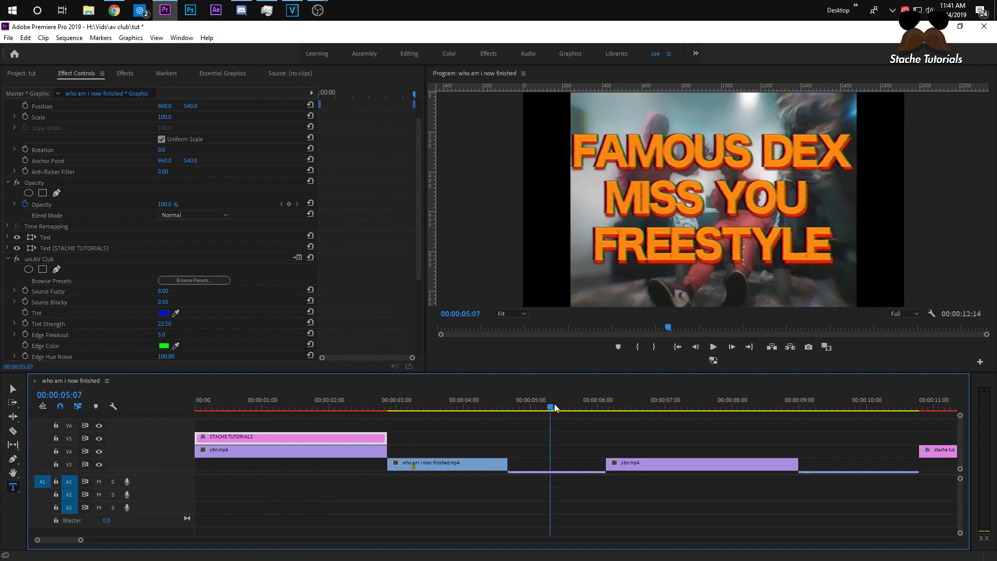
left_click(533, 408)
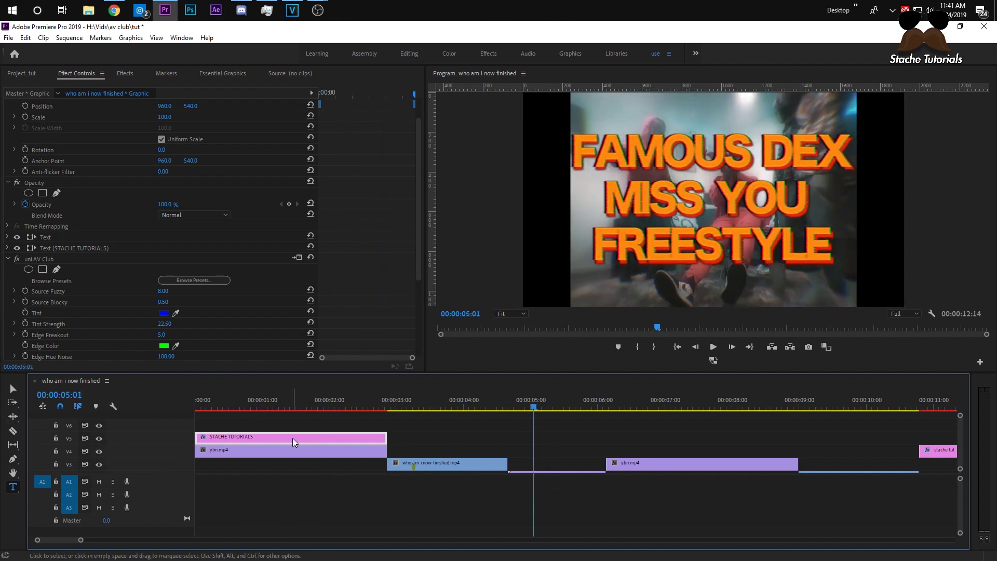
left_click_drag(292, 438, 605, 442)
Trim the title to end near 6 seconds, apply the Xtreme Orange preset, and preview it
left_click(556, 406)
left_click(560, 450)
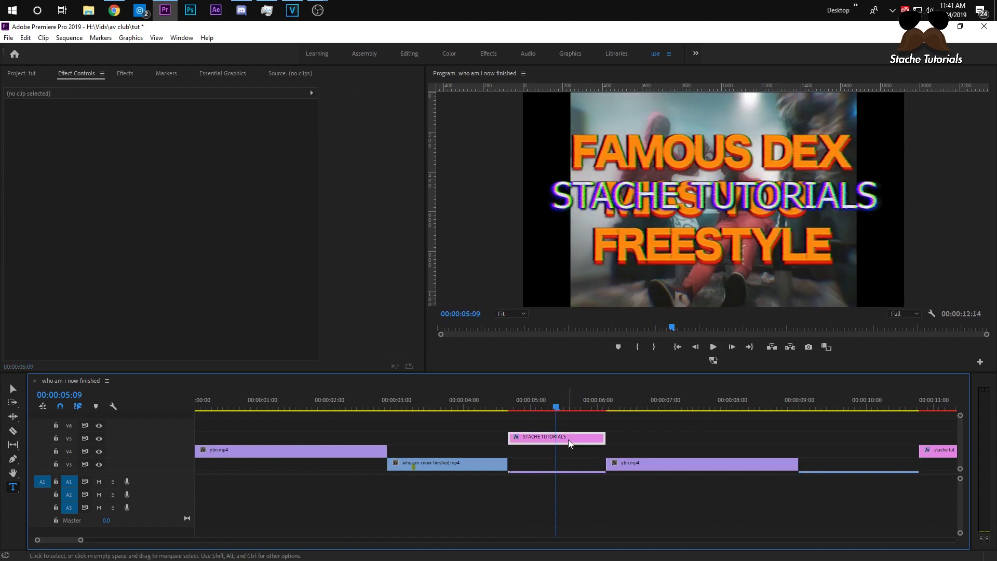
left_click(568, 440)
left_click(223, 311)
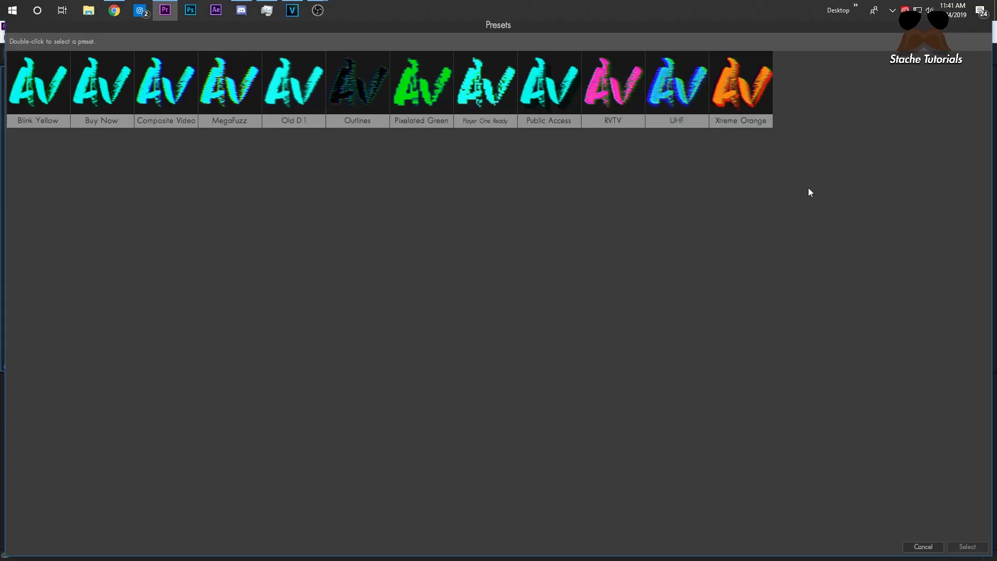
left_click(766, 123)
left_click(967, 546)
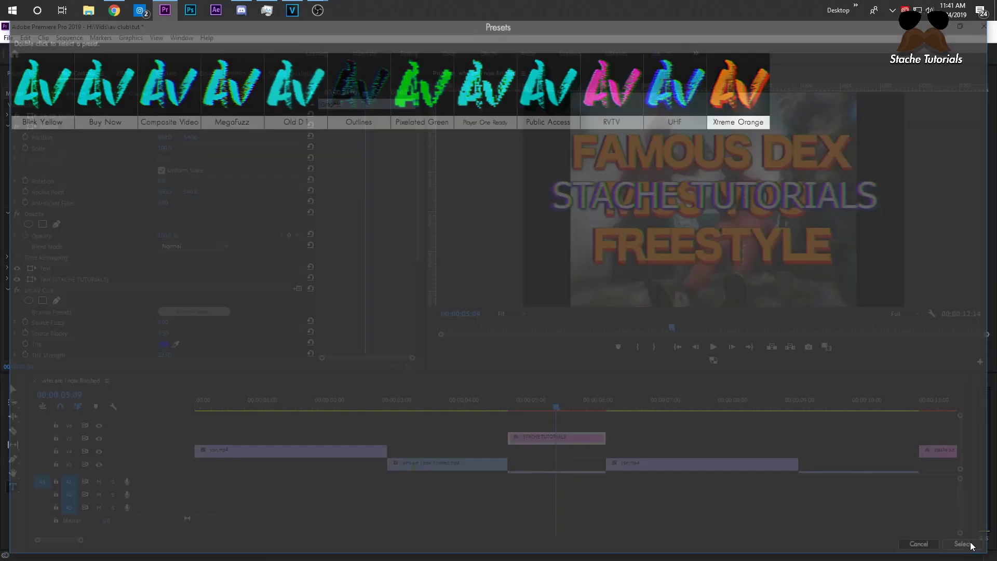
key("space")
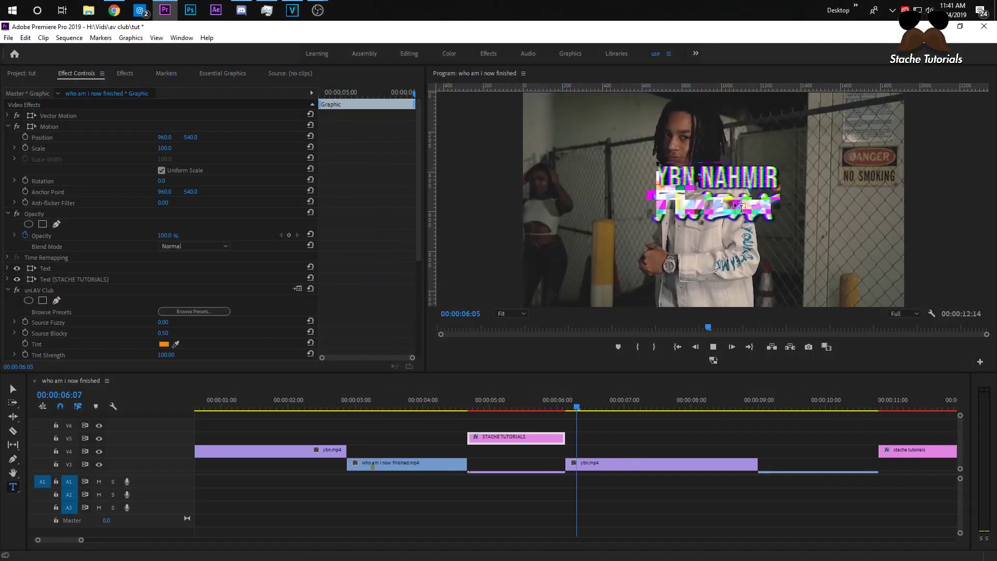
left_click(423, 407)
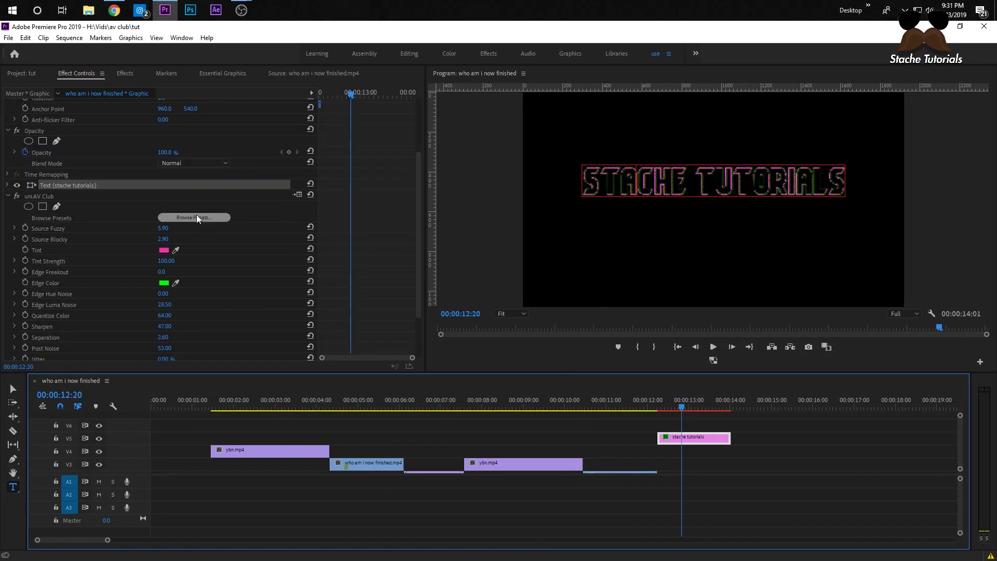
Apply the Composite Video preset, preview near 12 seconds, and select all the title text
left_click(195, 217)
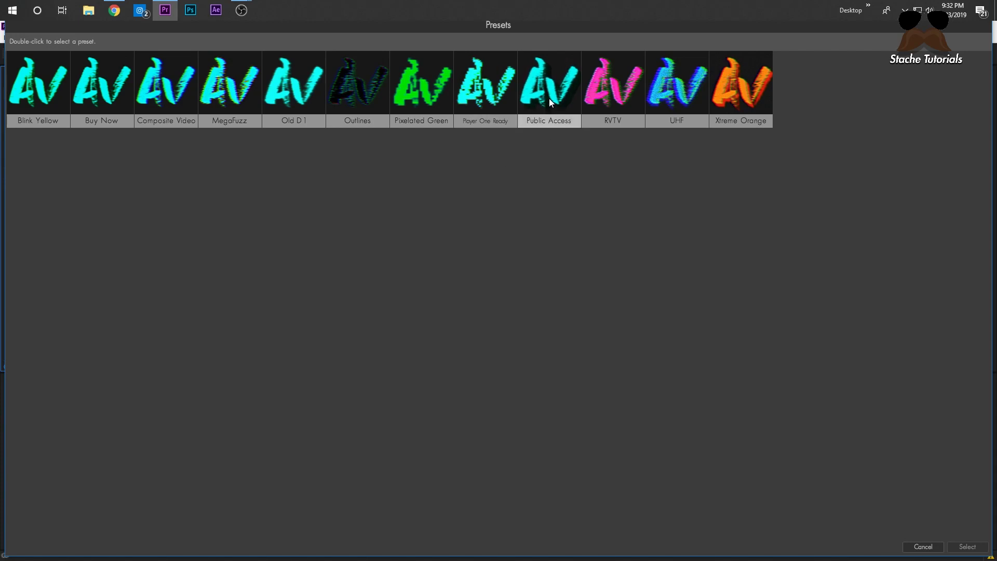
left_click(163, 92)
left_click(966, 547)
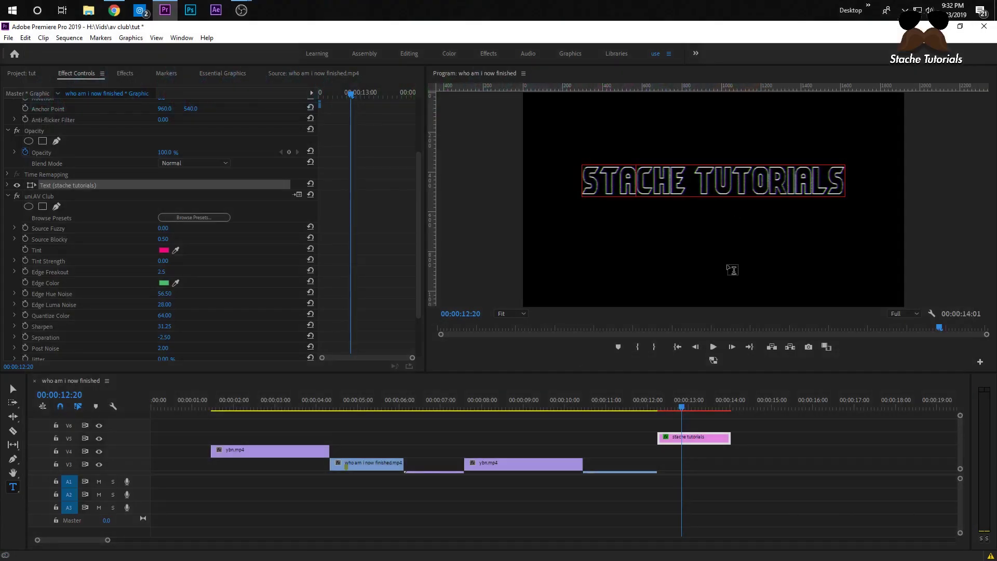
left_click_drag(663, 400, 683, 407)
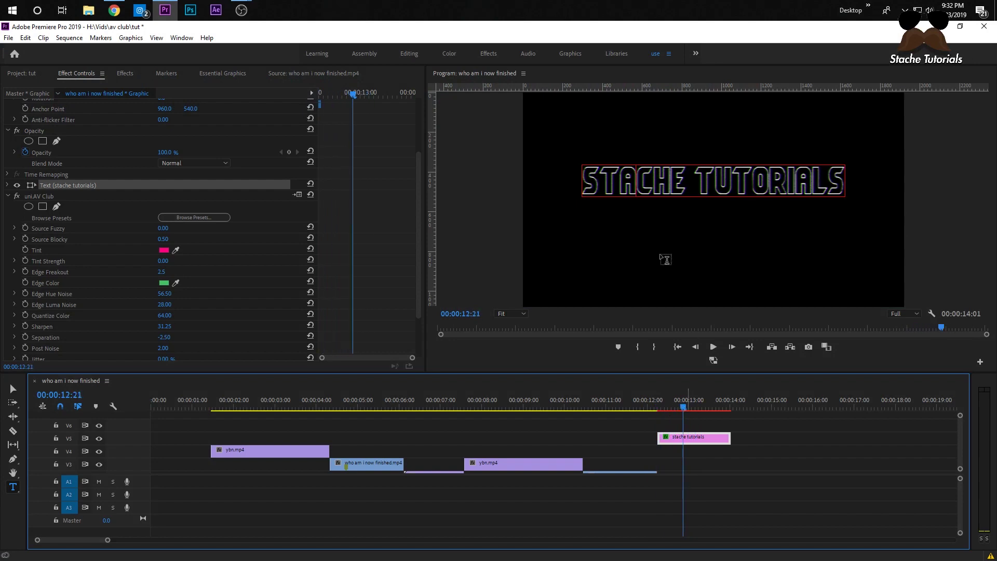
left_click(641, 175)
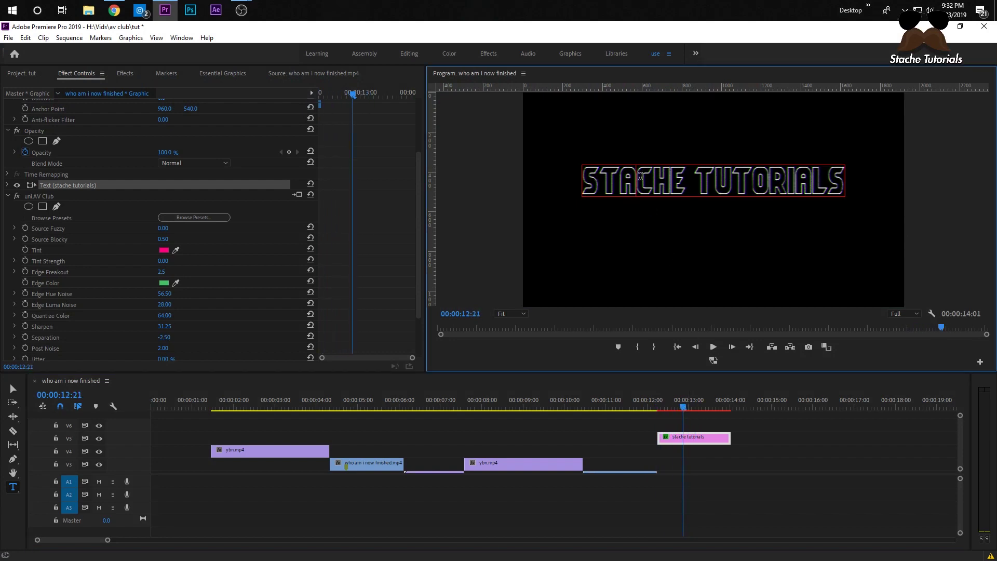
key("ctrl+a")
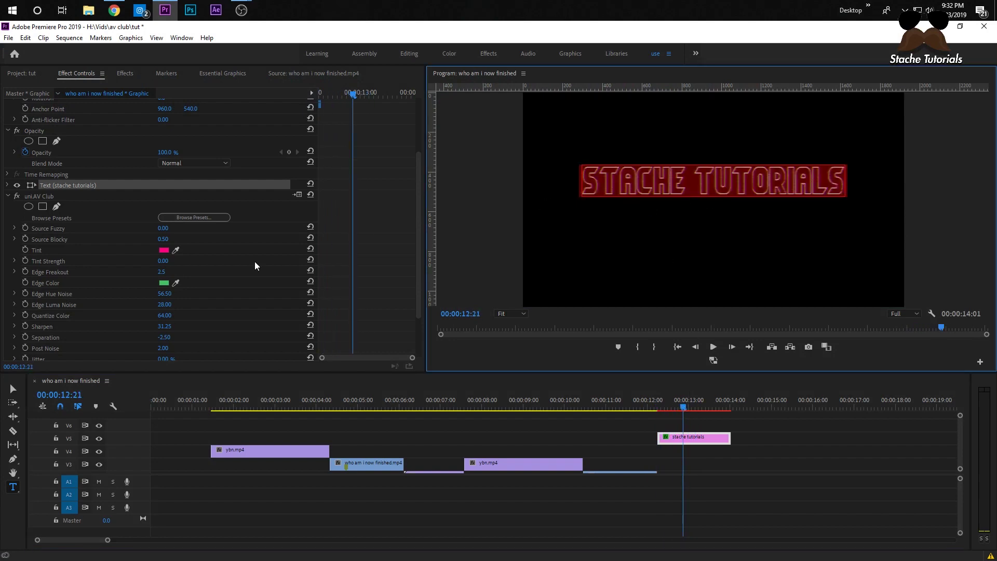
Change the title font from Umbro Outline to Thunderstrike and realign it in the frame
left_click(22, 185)
left_click(7, 185)
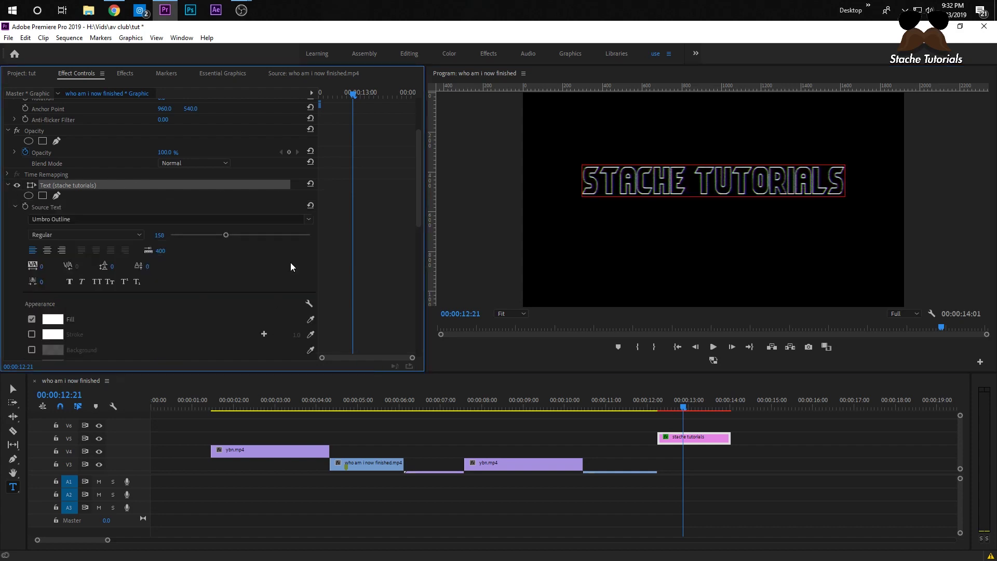
left_click(638, 181)
key("ctrl+a")
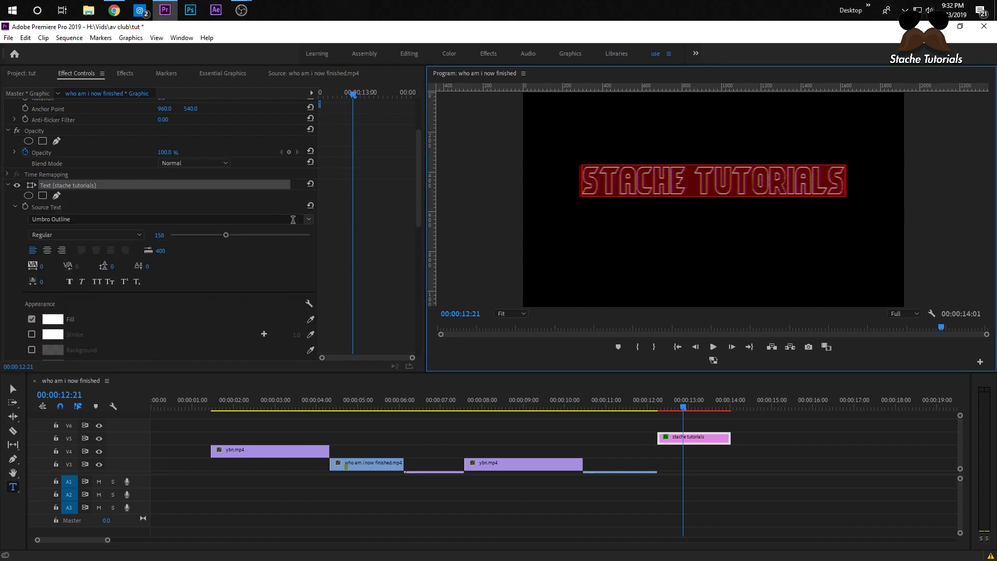
left_click(308, 219)
scroll(171, 294, "up", 1)
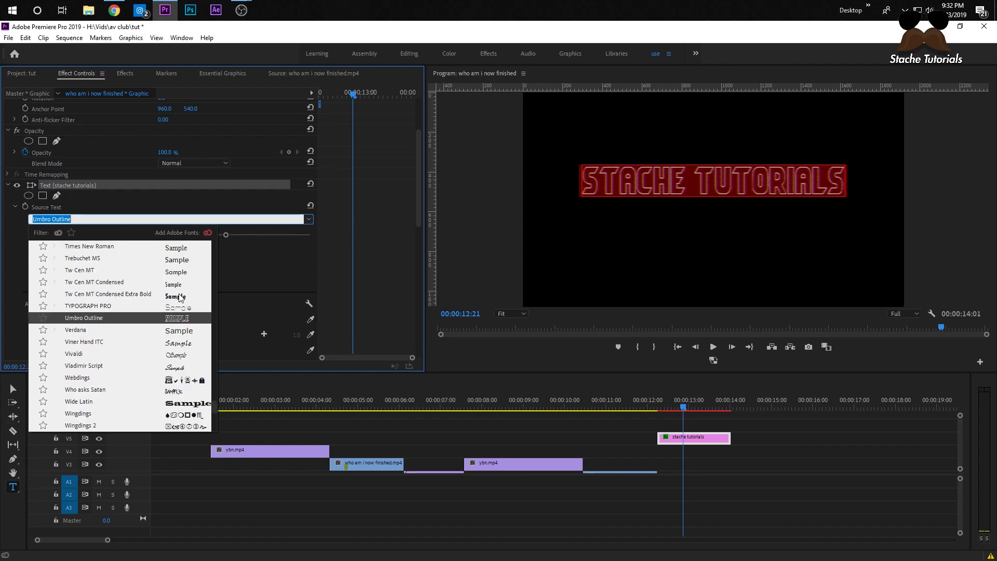
scroll(183, 304, "up", 1)
left_click(182, 310)
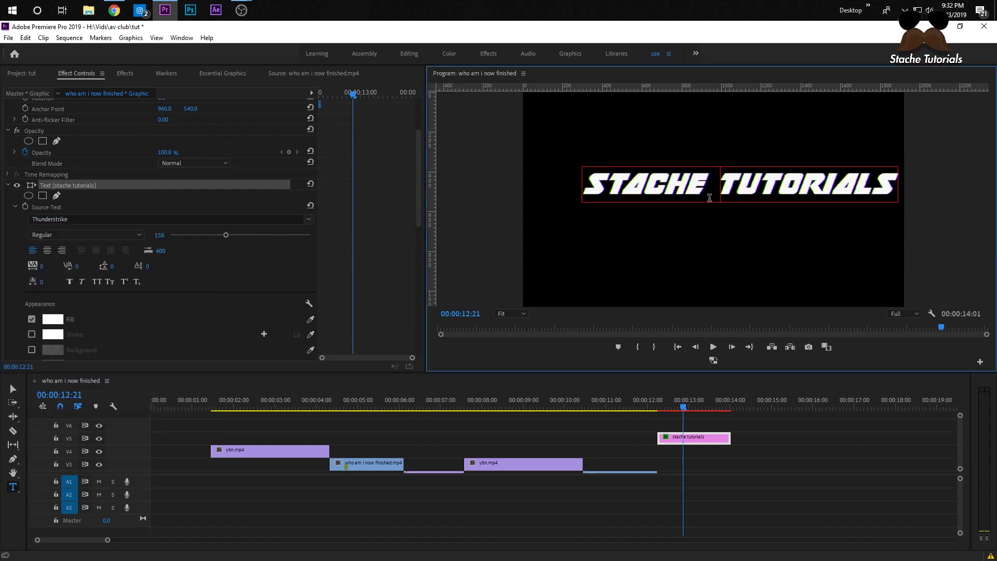
left_click(233, 73)
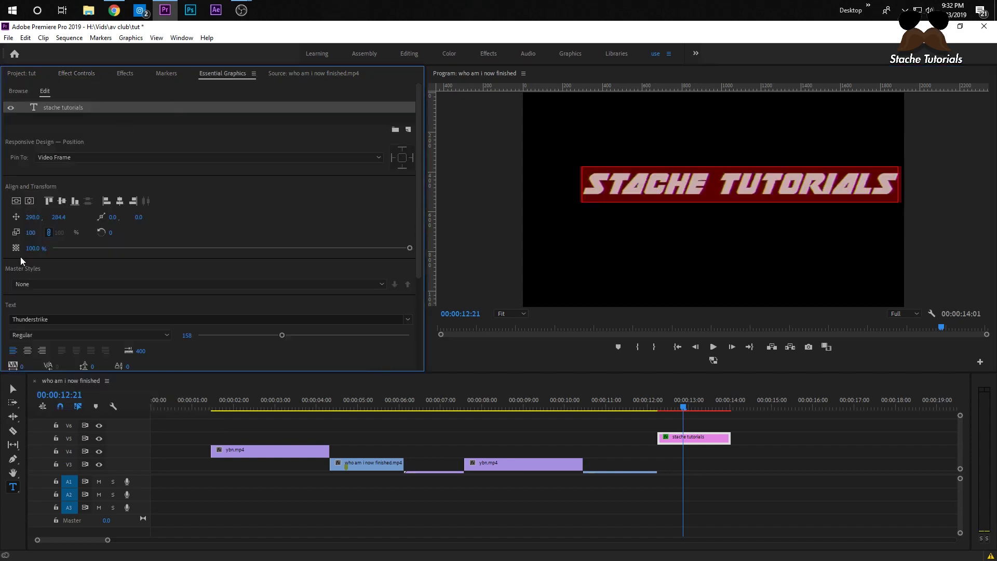
left_click(16, 201)
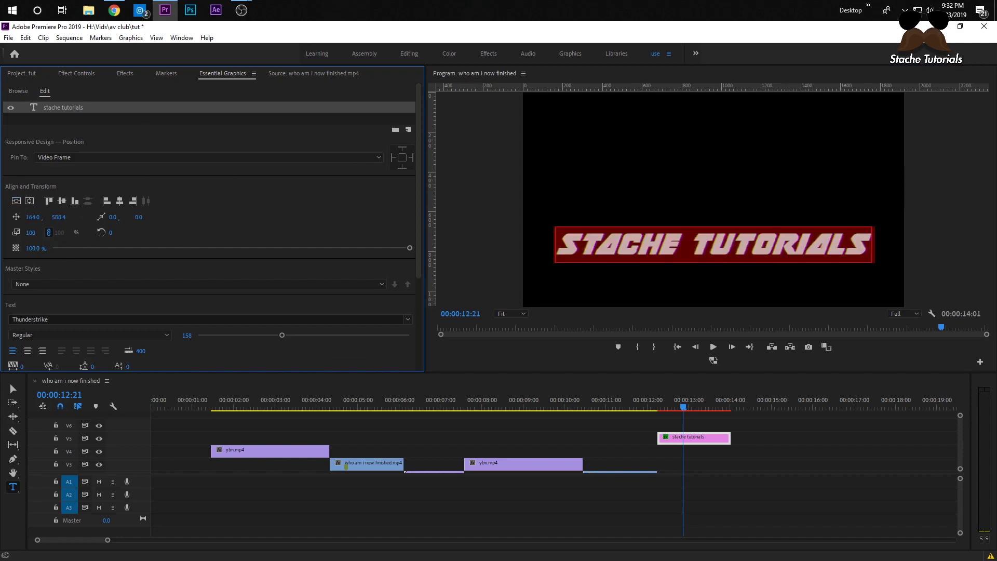
Reset the title's Position Y to 540 and centre it vertically in the frame
key("shift+Down")
key("shift+Down")
key("shift+Down")
key("shift+Down")
key("shift+Down")
key("shift+Down")
key("shift+Down")
key("shift+Down")
key("shift+Down")
key("shift+Down")
key("shift+Down")
key("shift+Down")
key("shift+Down")
key("shift+Down")
key("shift+Down")
key("shift+Down")
key("shift+Down")
key("shift+Down")
key("shift+Down")
key("shift+Down")
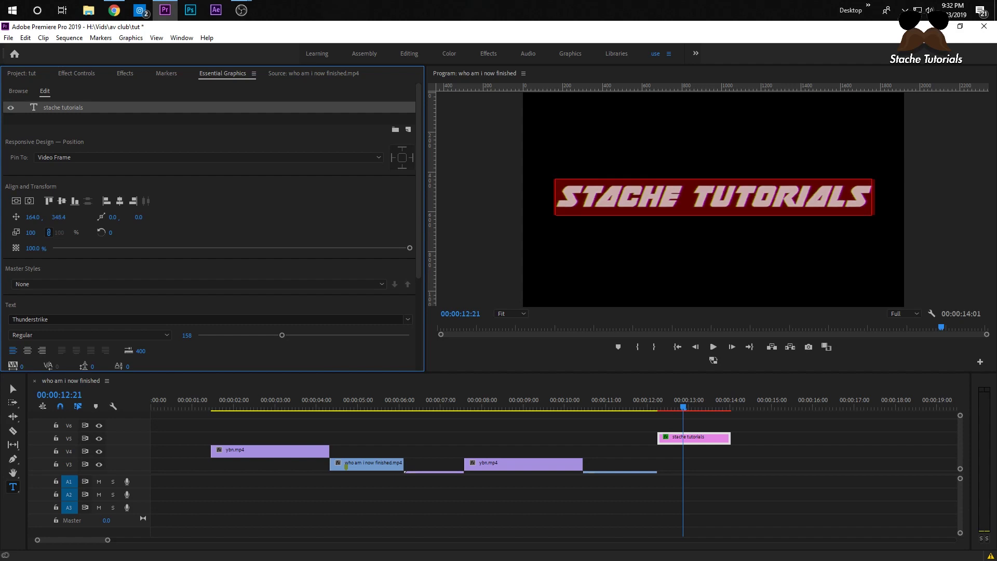
key("shift+5")
scroll(198, 144, "up", 3)
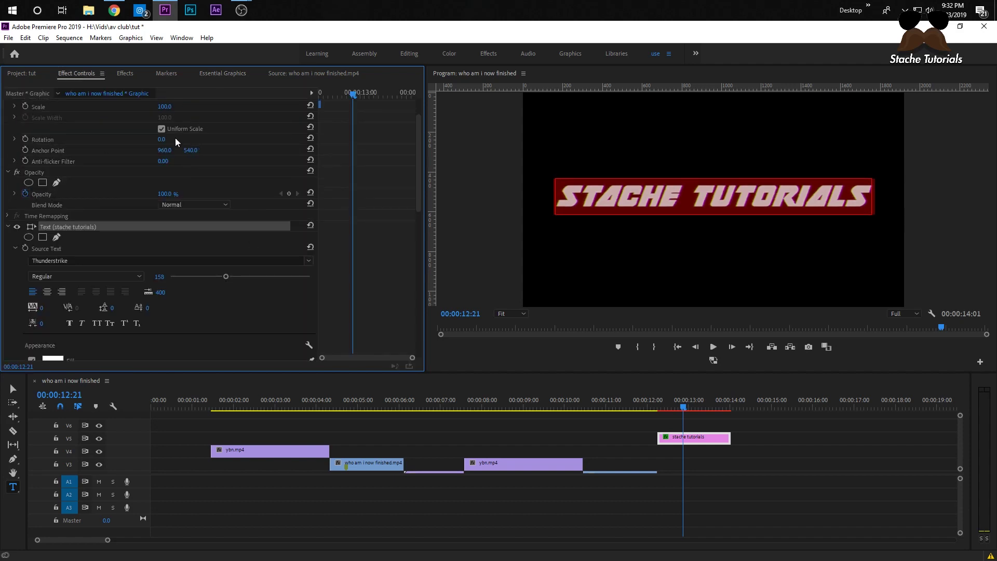
scroll(187, 146, "up", 2)
key("ctrl+z")
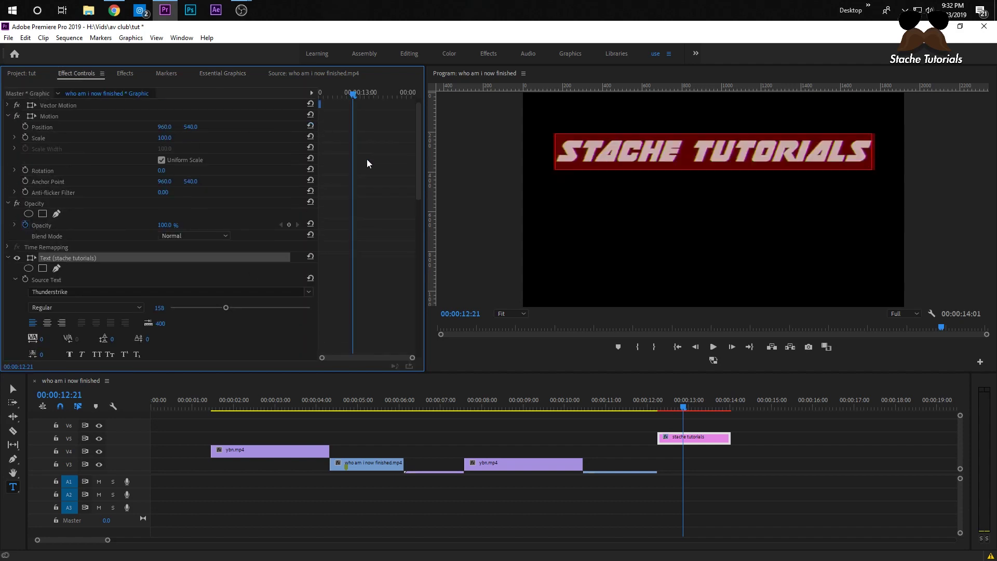
left_click(224, 73)
left_click(29, 200)
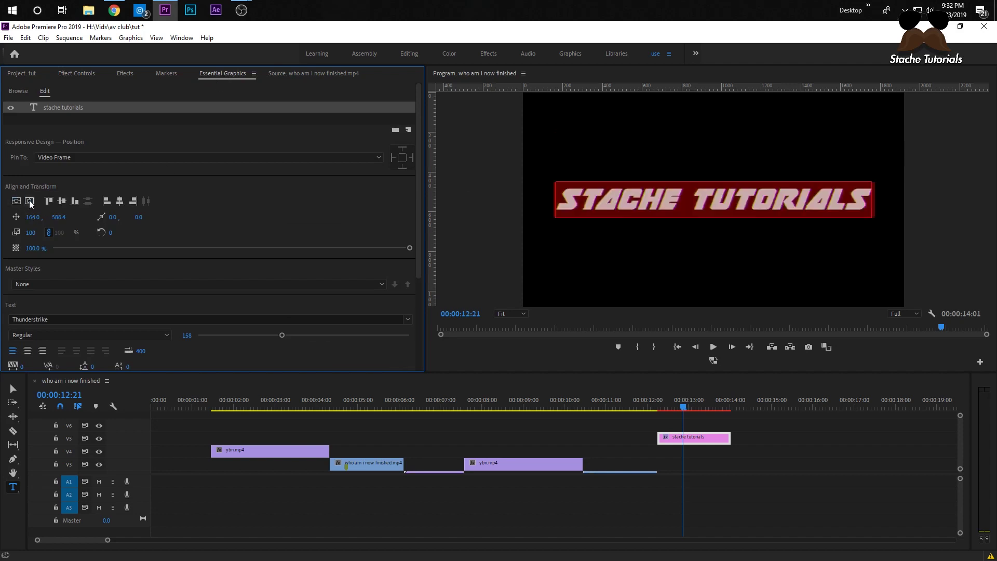
left_click(76, 74)
Raise uni.AV Club Source Fuzzy to 10 and increase Source Blocky
left_click(7, 196)
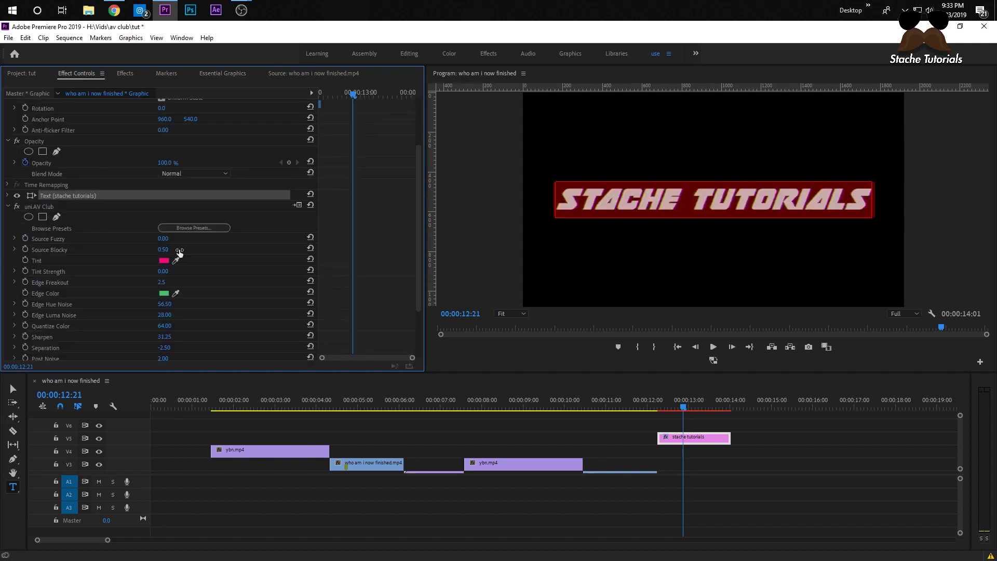
left_click(658, 197)
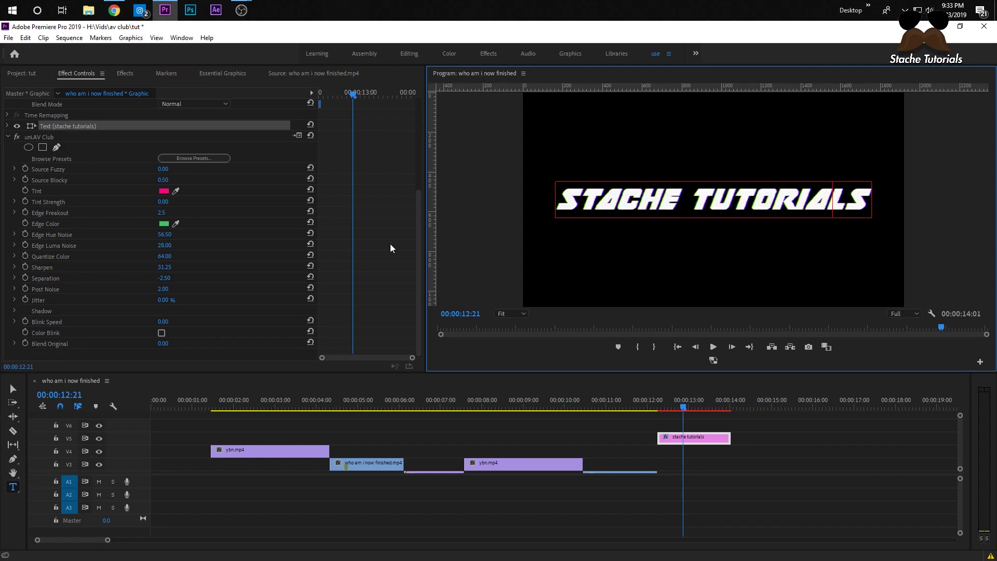
left_click_drag(161, 169, 192, 169)
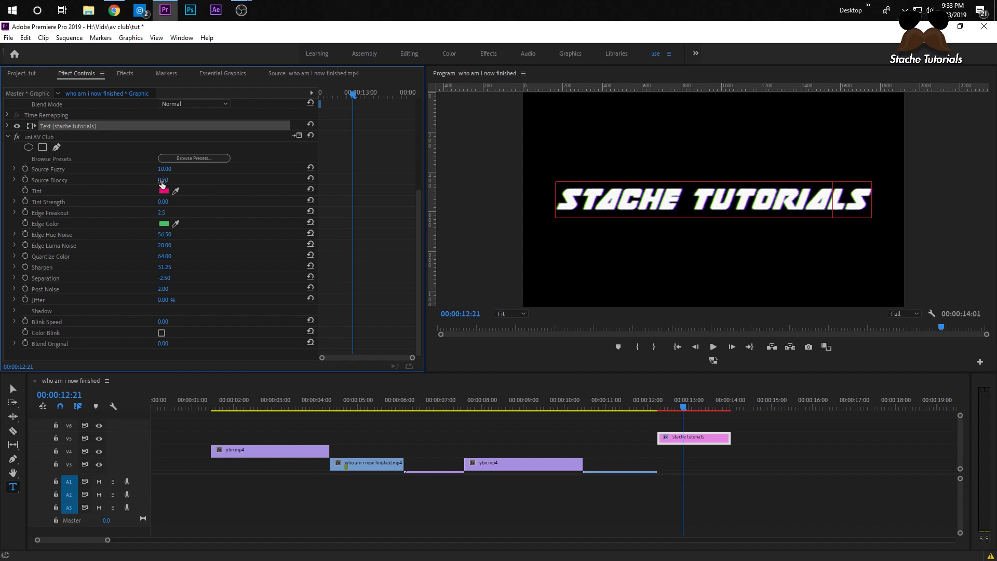
left_click_drag(160, 181, 188, 196)
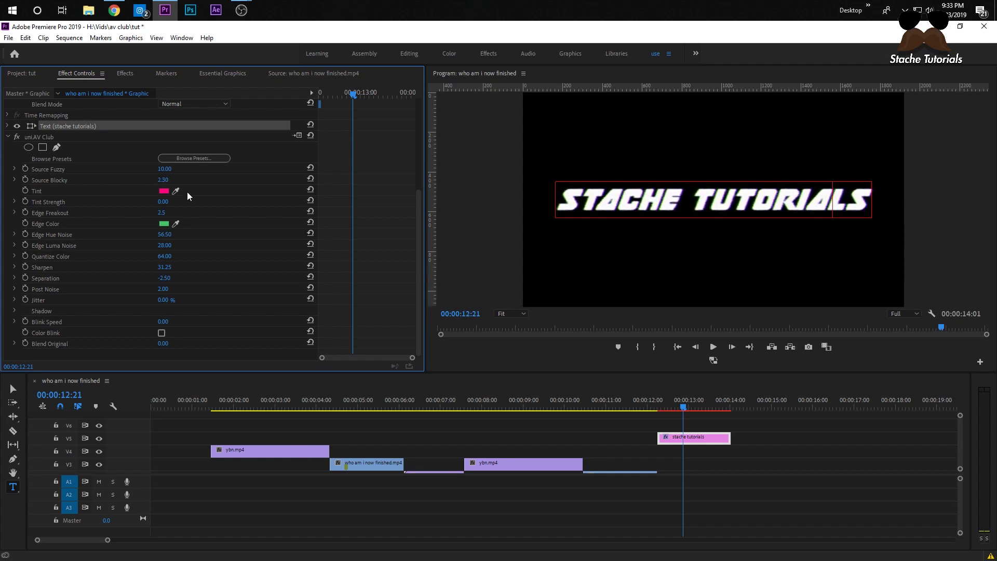
left_click(597, 205)
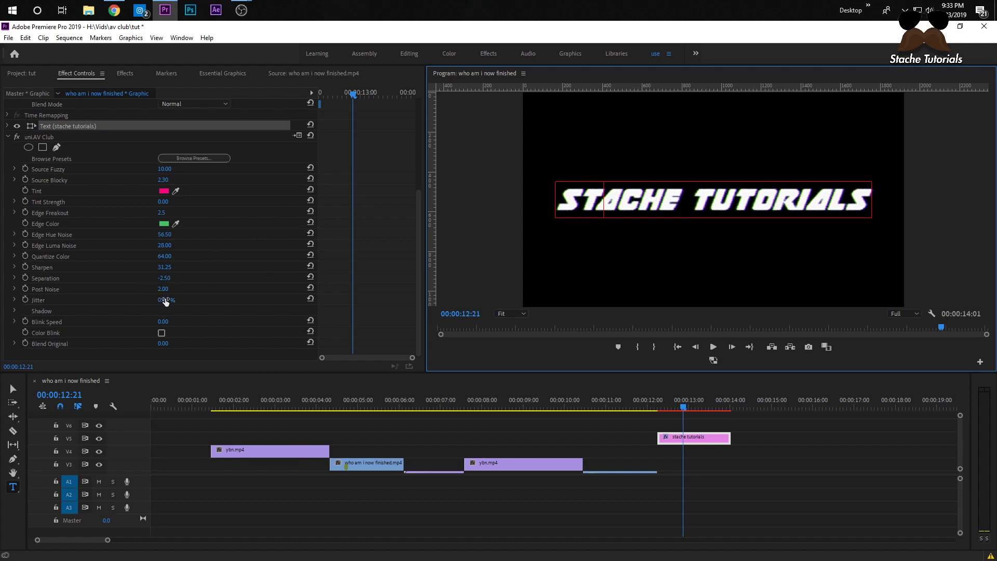
Set Jitter to 100% and play the title from just before its start
left_click_drag(165, 302, 460, 240)
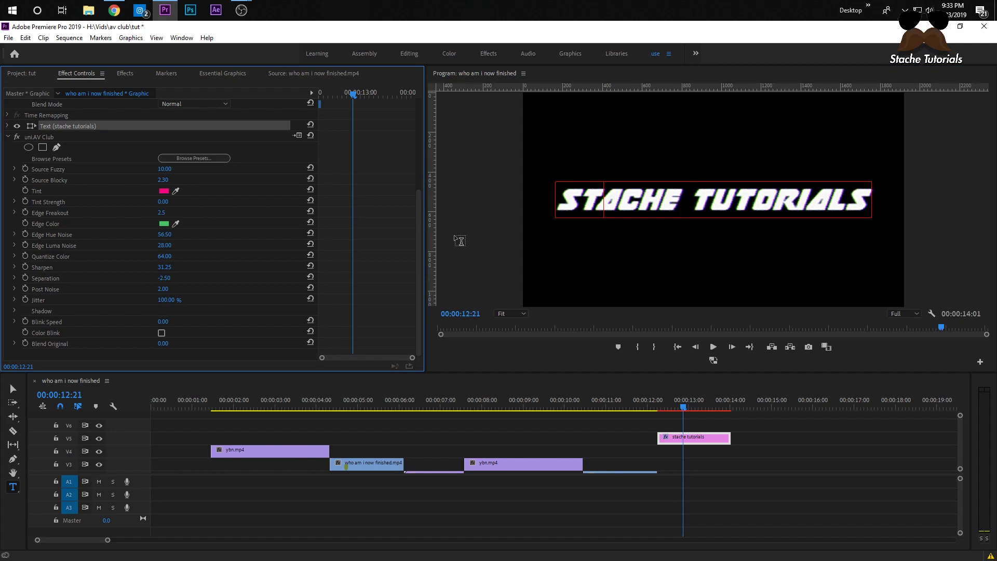
left_click(600, 201)
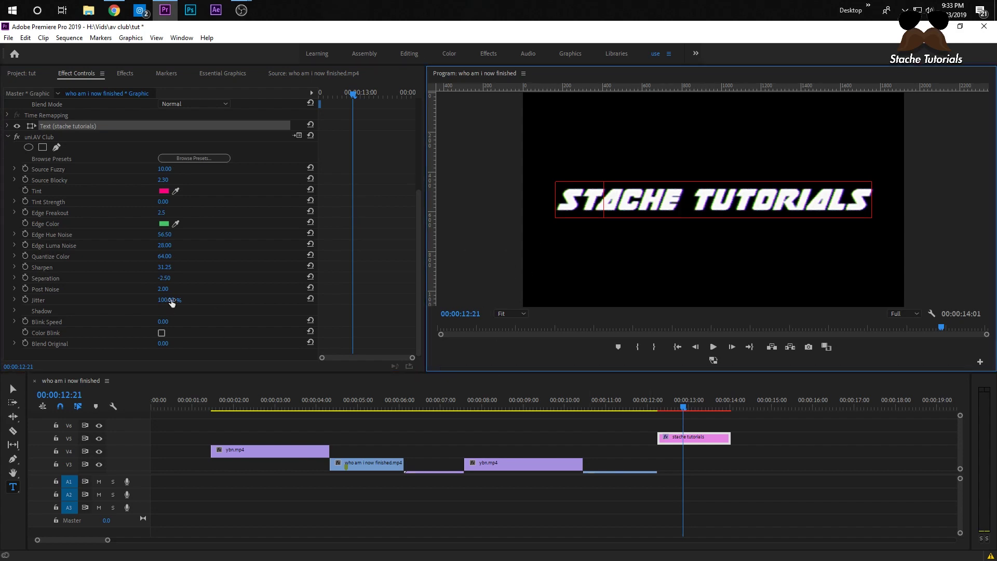
left_click(658, 401)
key("space")
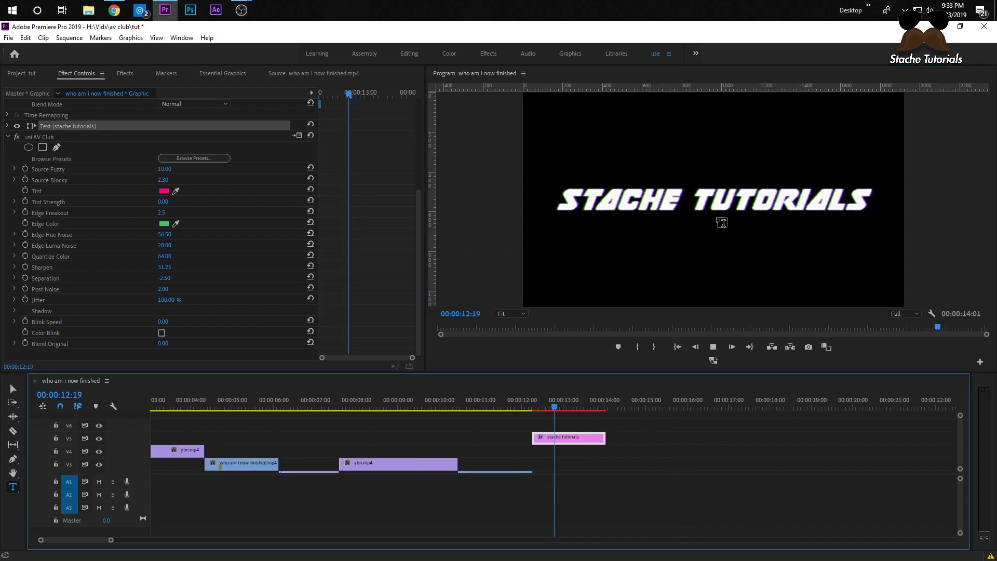
Raise Tint Strength to 98 to turn the title pink, then open the Edge Color picker
key("space")
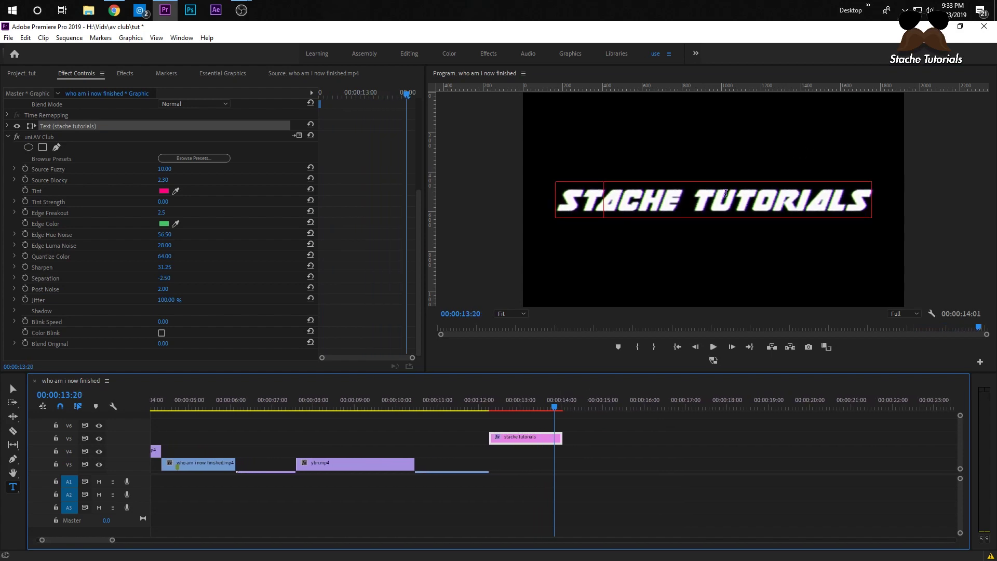
left_click(654, 211)
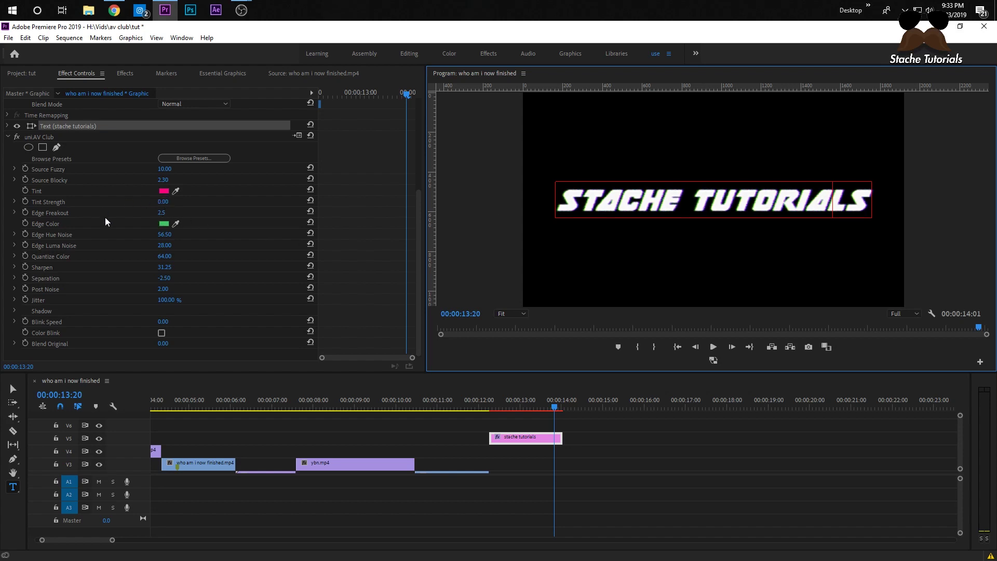
left_click(162, 202)
left_click_drag(162, 202, 600, 232)
left_click(604, 207)
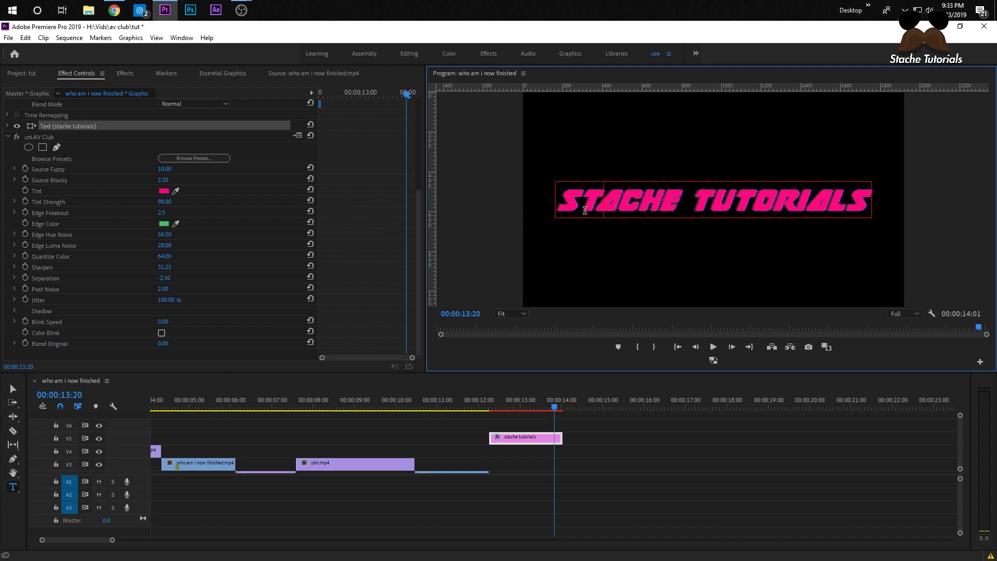
left_click(164, 224)
Set the Edge Color to bright cyan and play the title to preview the smeared glitch
left_click(530, 321)
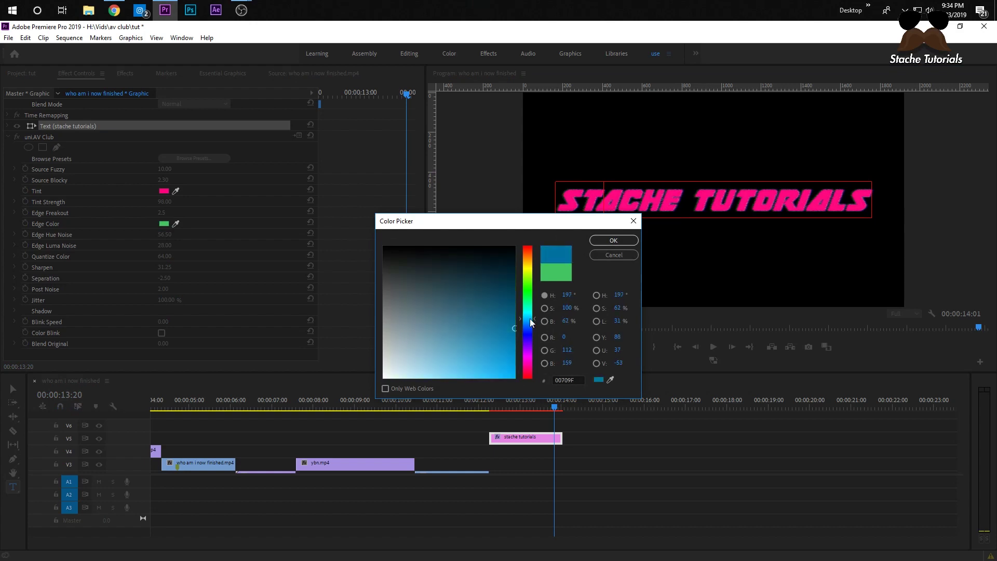
left_click_drag(531, 322, 514, 371)
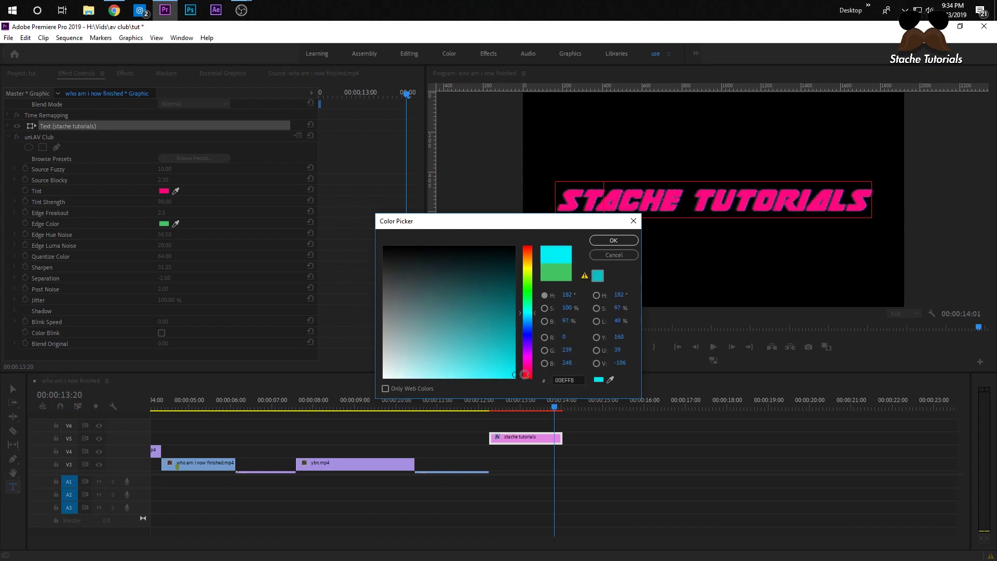
left_click(545, 350)
left_click(597, 275)
left_click(613, 241)
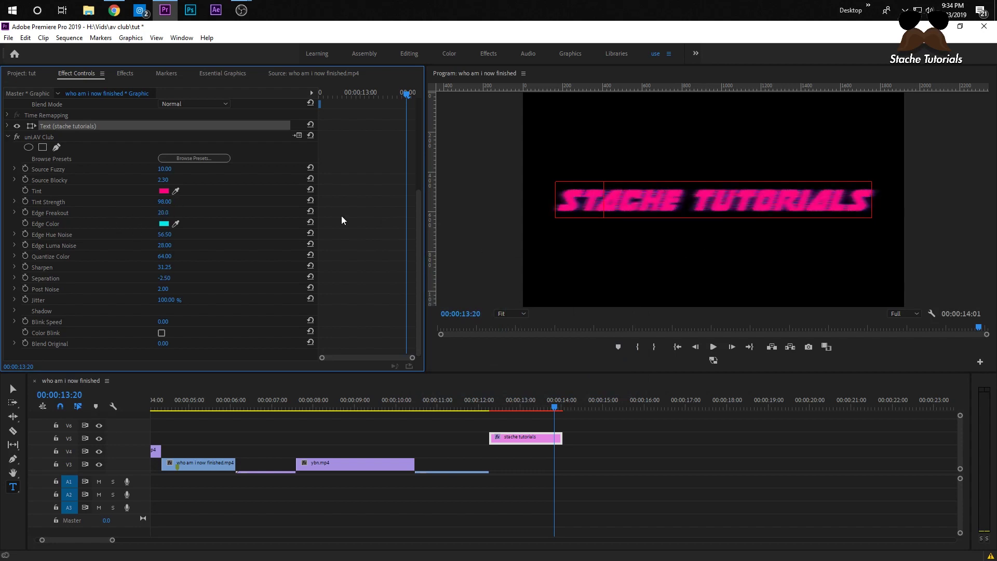
left_click(488, 400)
key("space")
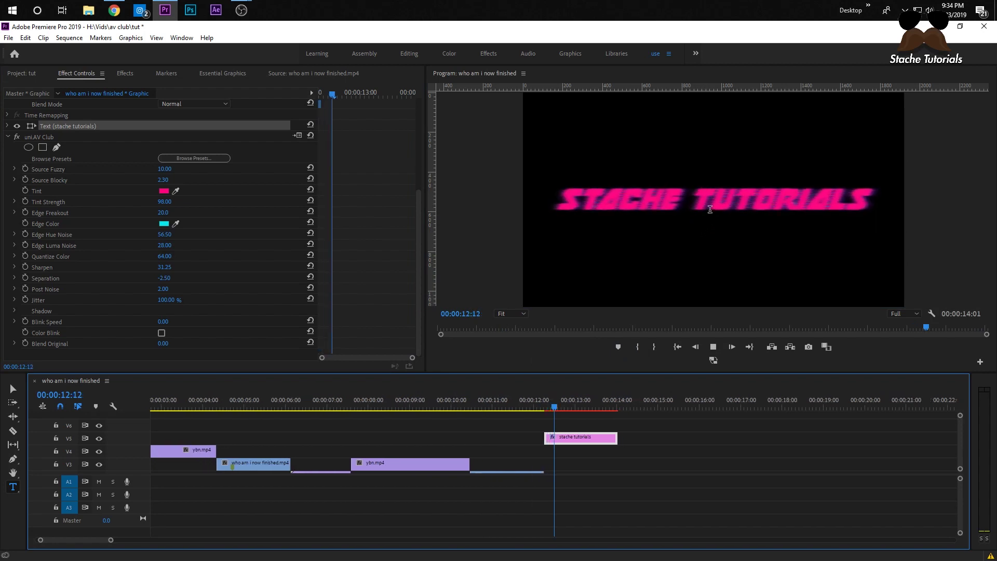
Try Edge Freakout at 0.0 and again at 20.0, replaying the title to compare
key("space")
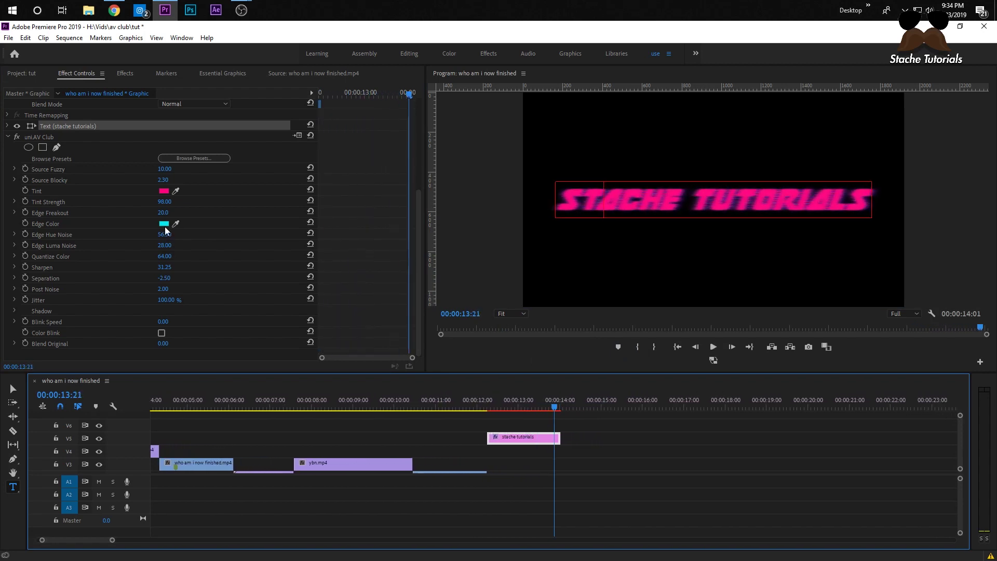
left_click_drag(163, 213, 148, 212)
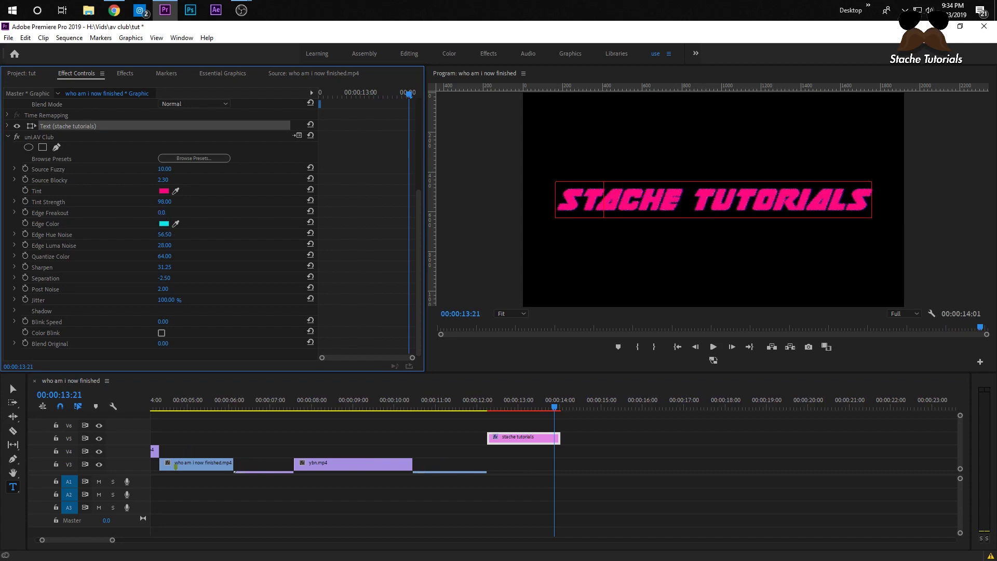
mouse_move(163, 212)
left_mouse_down()
mouse_move(177, 213)
mouse_move(130, 201)
mouse_move(174, 203)
left_mouse_up()
left_click(496, 411)
key("space")
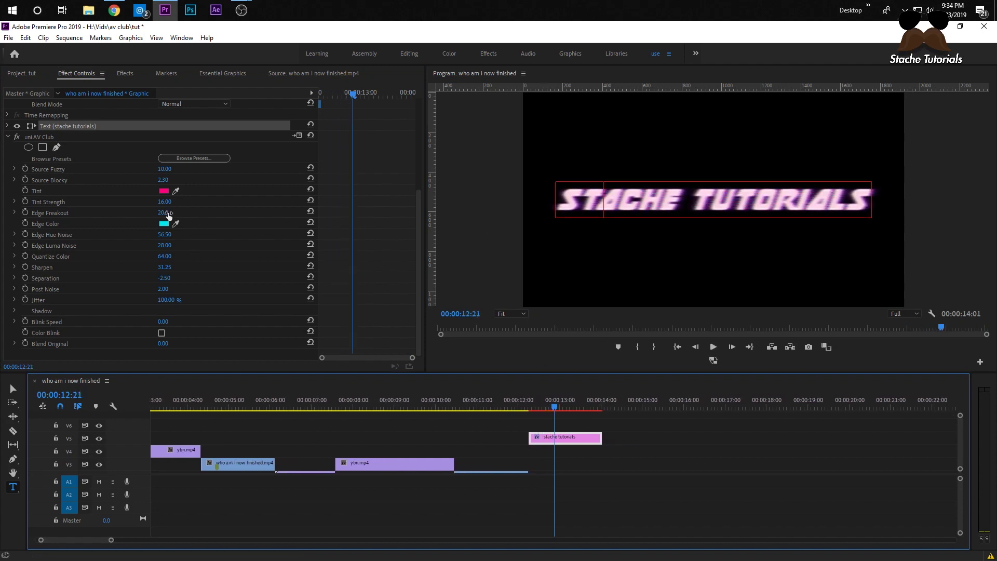
Set Edge Freakout to 0.0 and Separation to 6.00, previewing the title at 13:01
left_click_drag(165, 213, 130, 213)
left_click(526, 406)
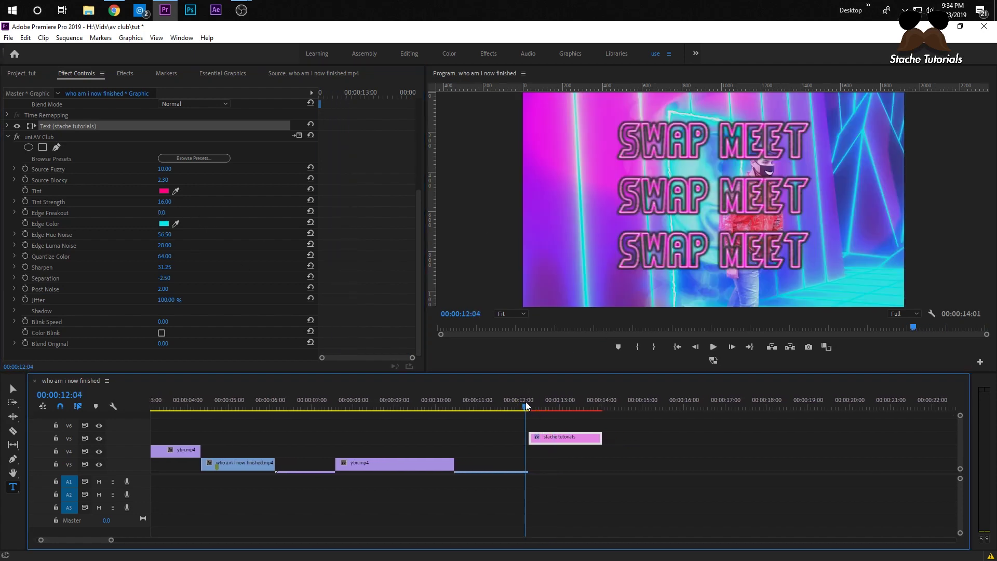
left_click(548, 406)
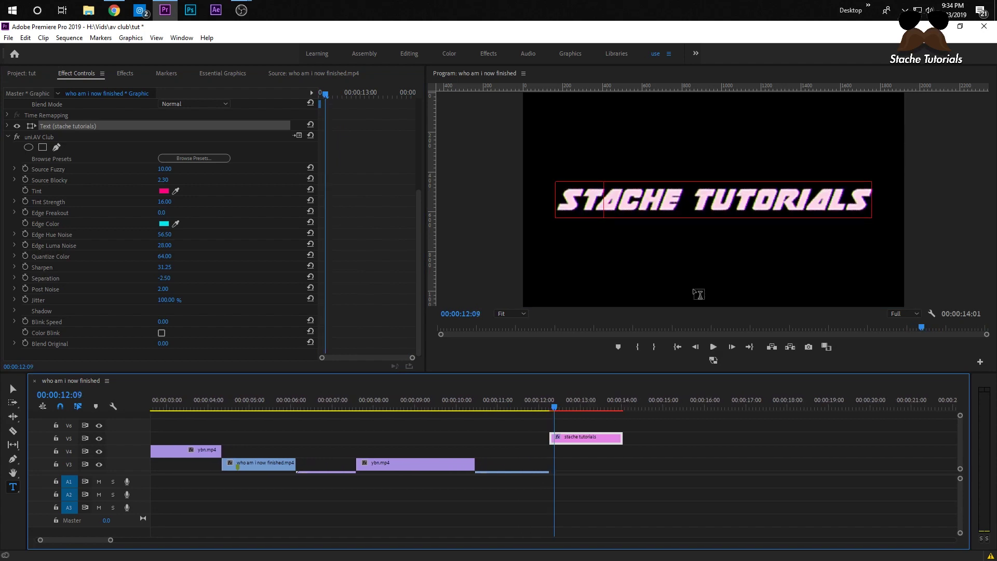
key("space")
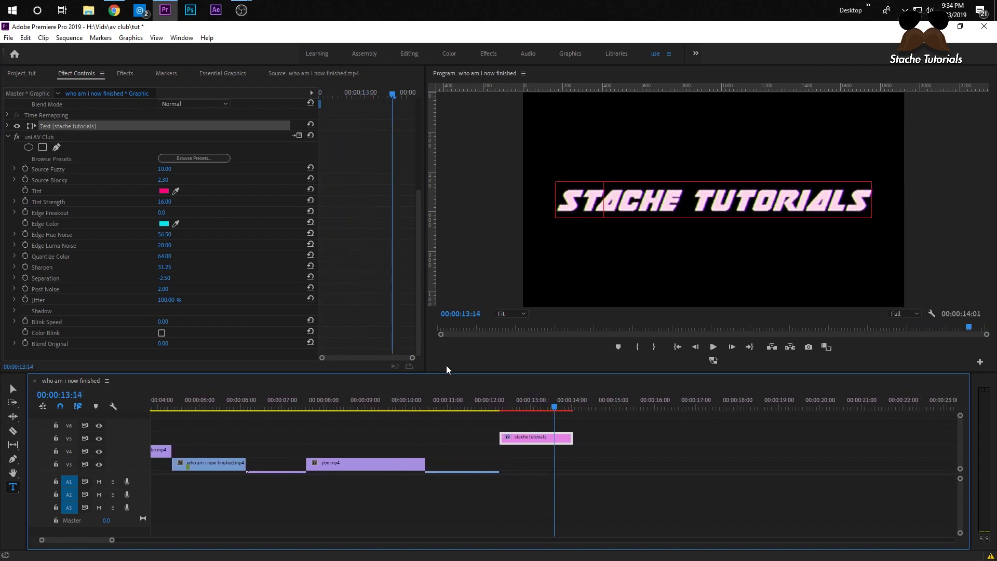
mouse_move(169, 277)
left_mouse_down()
mouse_move(183, 277)
mouse_move(169, 278)
left_mouse_up()
left_click_drag(493, 407, 532, 408)
scroll(525, 395, "up", 1)
Experiment with Quantize Color and Post Noise amounts, raise Blink Speed, and watch the title
left_click(162, 266)
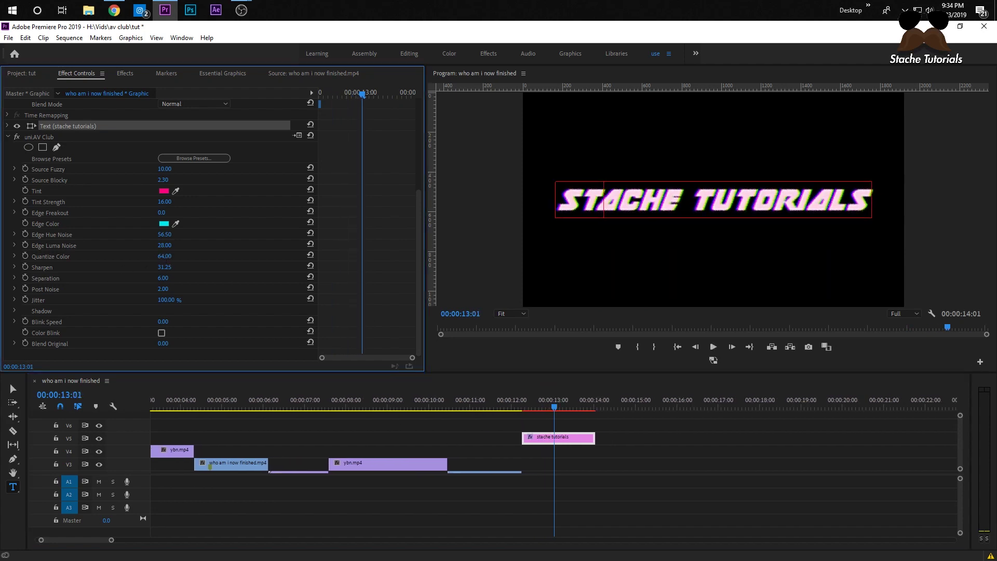
mouse_move(164, 256)
left_mouse_down()
mouse_move(130, 256)
mouse_move(182, 255)
left_mouse_up()
left_click_drag(180, 289, 207, 294)
left_click_drag(163, 322, 234, 360)
left_click(532, 401)
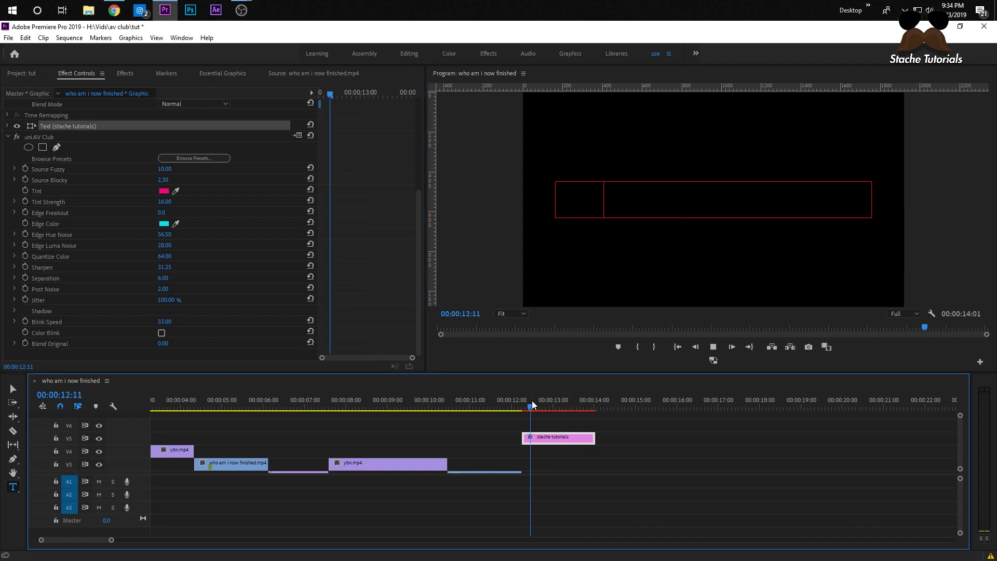
key("space")
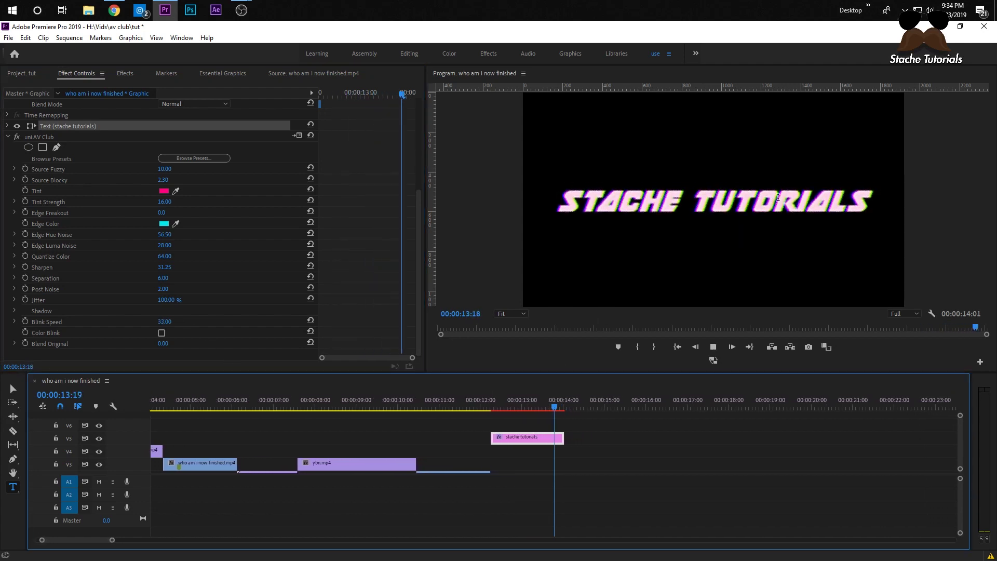
Set Blink Speed to 56.00, enable Color Blink, and replay the blinking title
key("space")
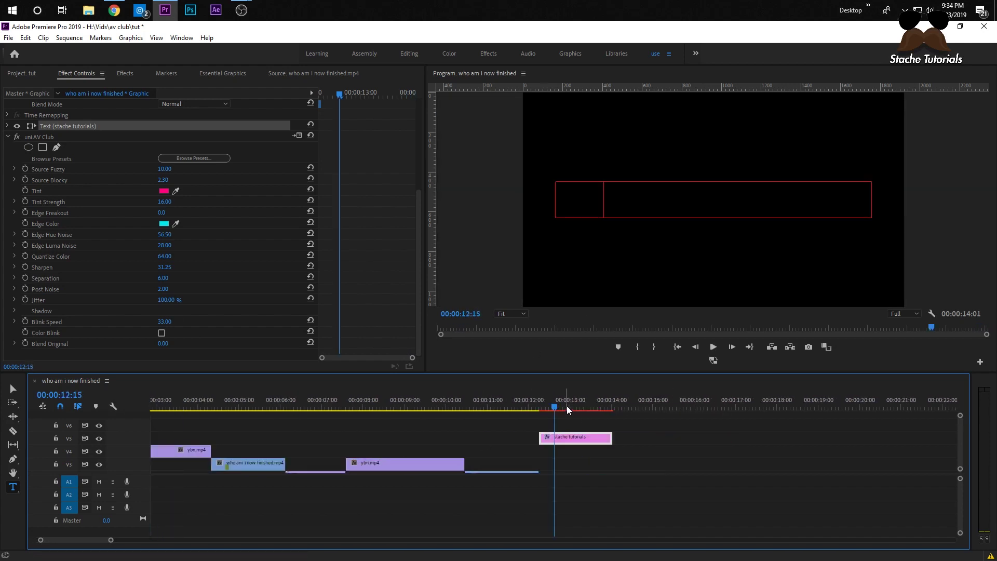
key("space")
key("space")
mouse_move(164, 322)
left_mouse_down()
mouse_move(129, 323)
mouse_move(172, 323)
left_mouse_up()
left_click(161, 333)
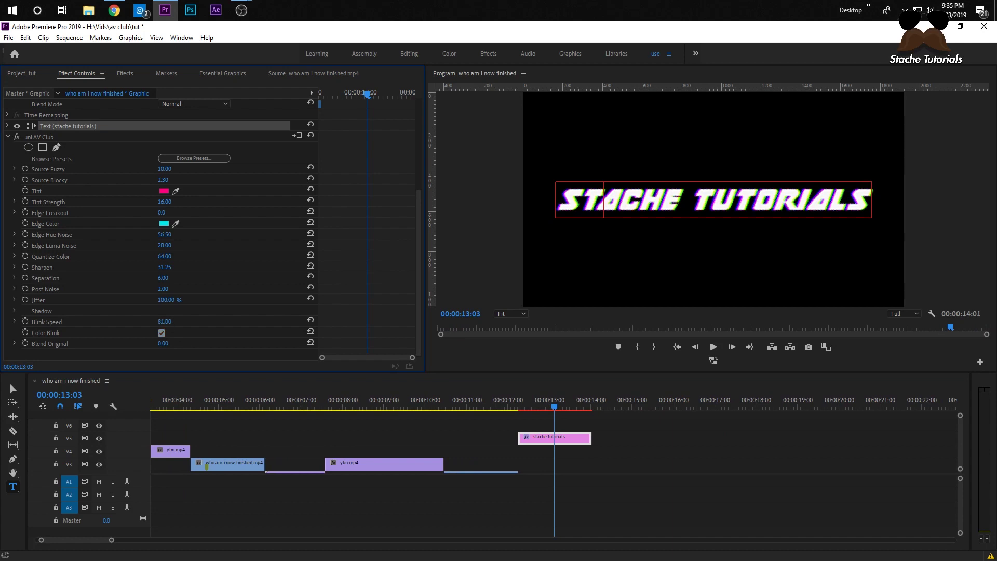
key("space")
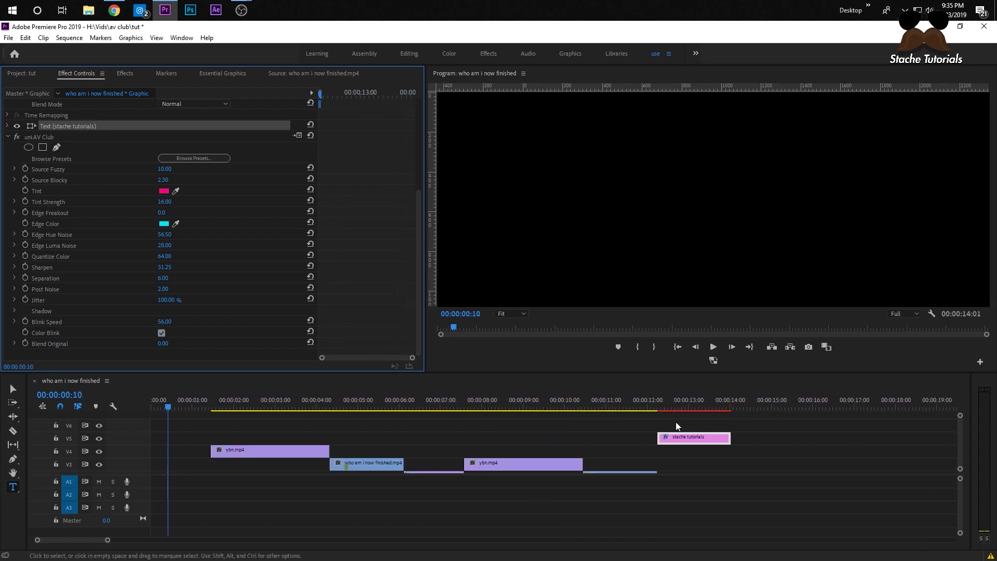
Change the Tint colour to yellow and raise Tint Strength to 100.00
left_click(680, 408)
left_click(163, 191)
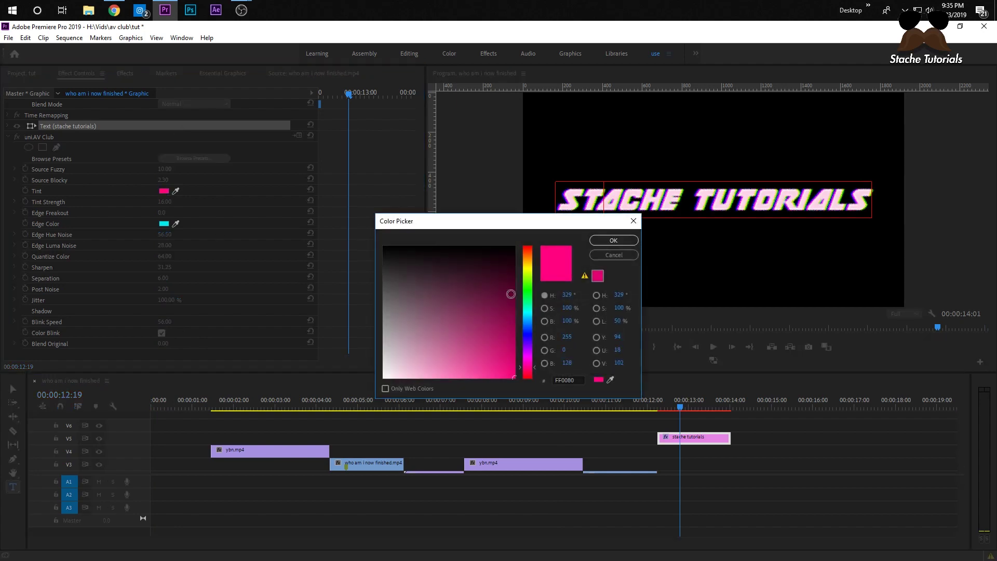
left_click(527, 288)
left_click_drag(527, 289, 527, 268)
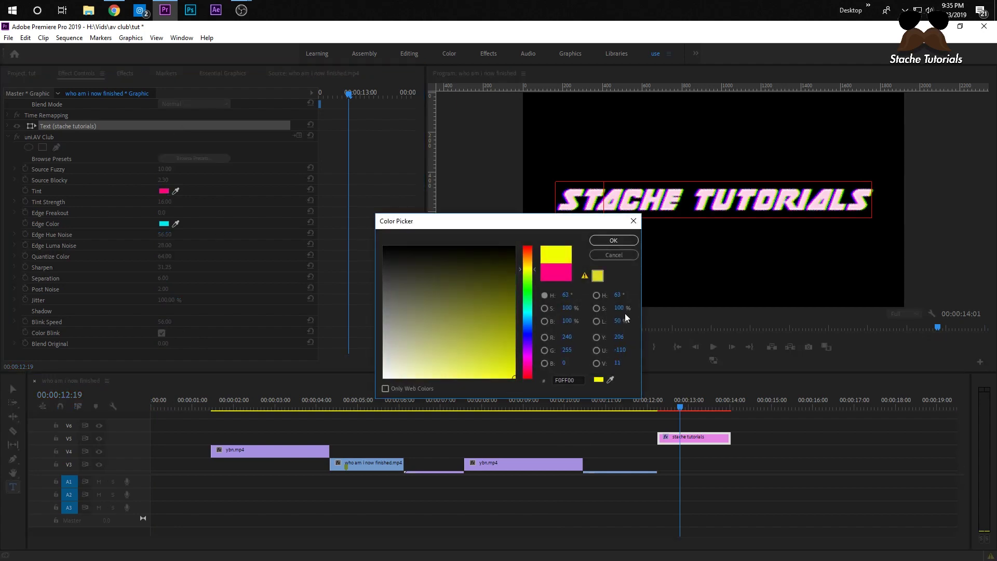
left_click(614, 240)
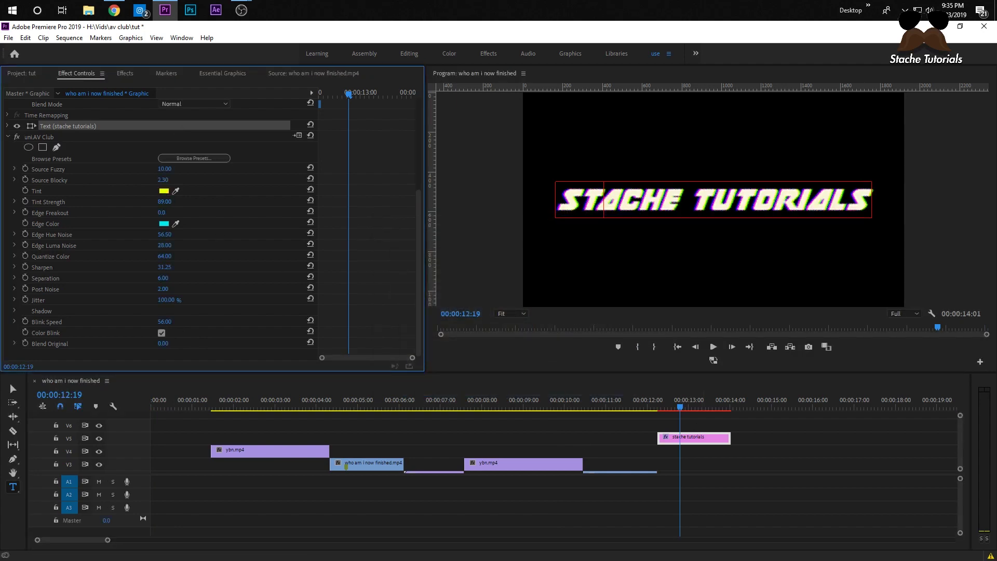
left_click_drag(165, 201, 177, 201)
Replay the title from 12:10 and from its start to check the yellow glitch
left_click(665, 403)
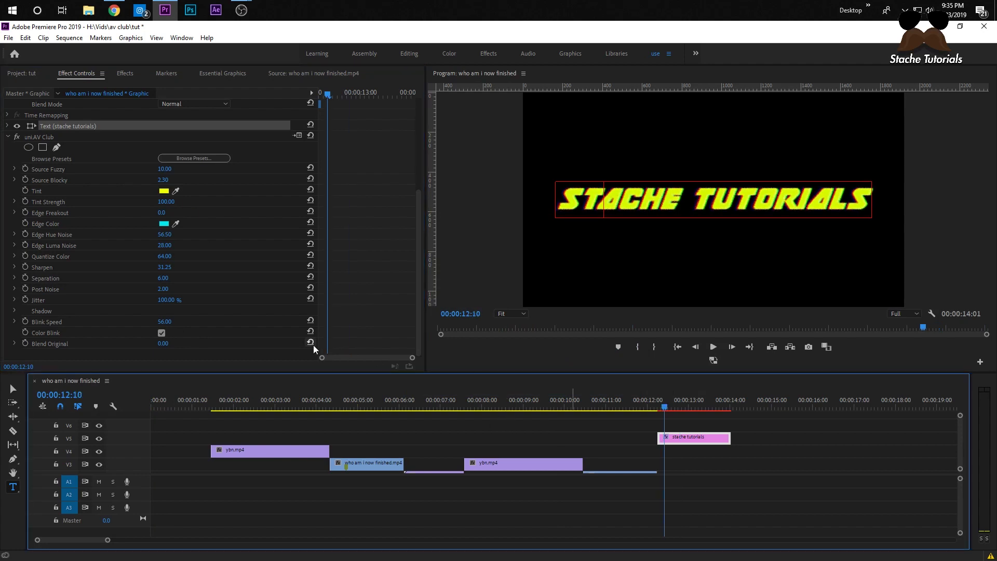
key("space")
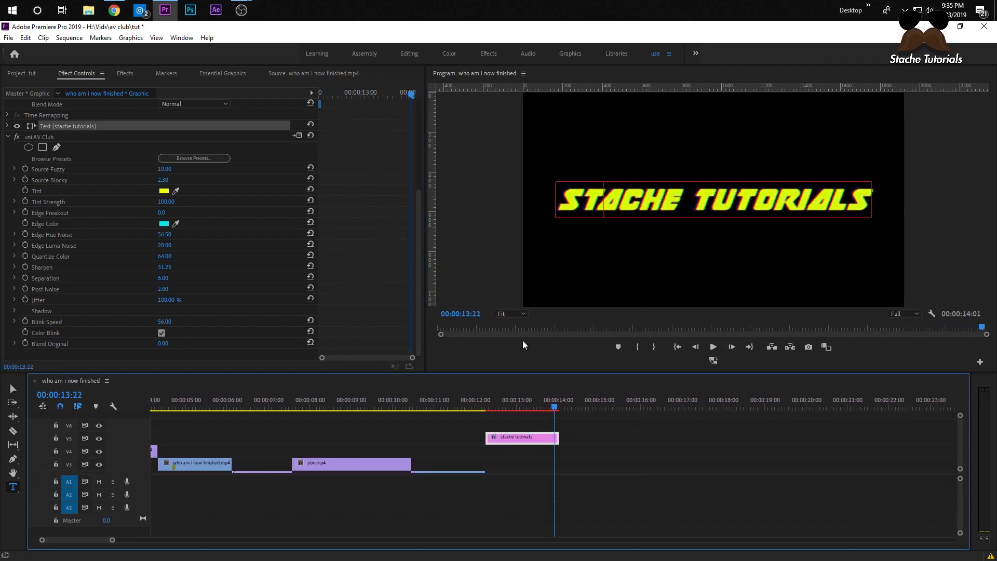
left_click(491, 403)
key("space")
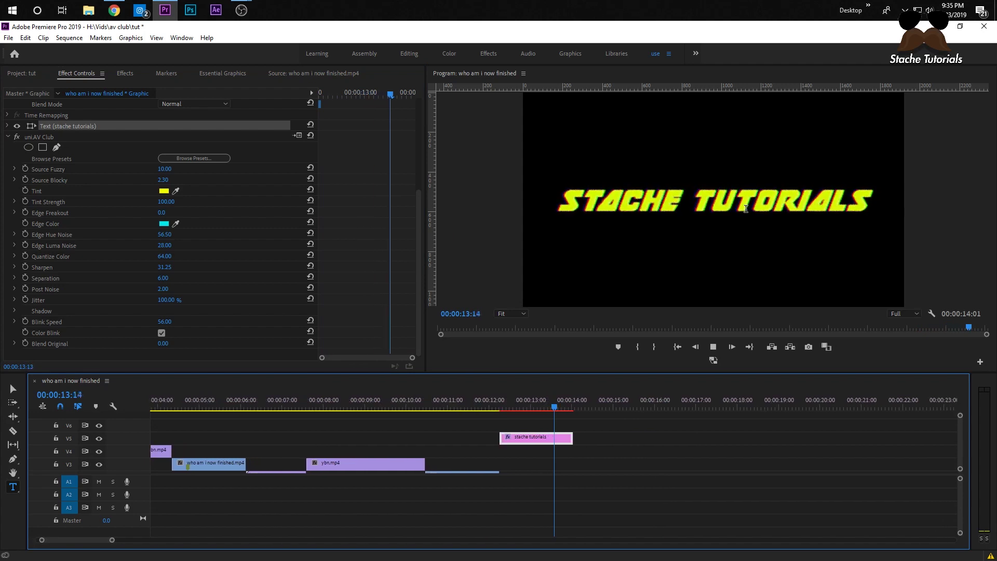
left_click(671, 407)
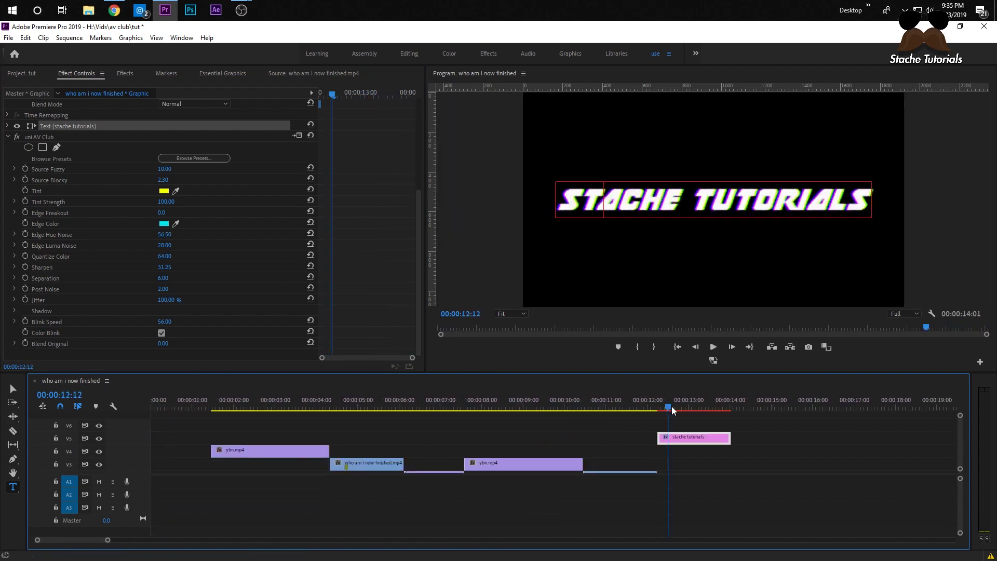
key("space")
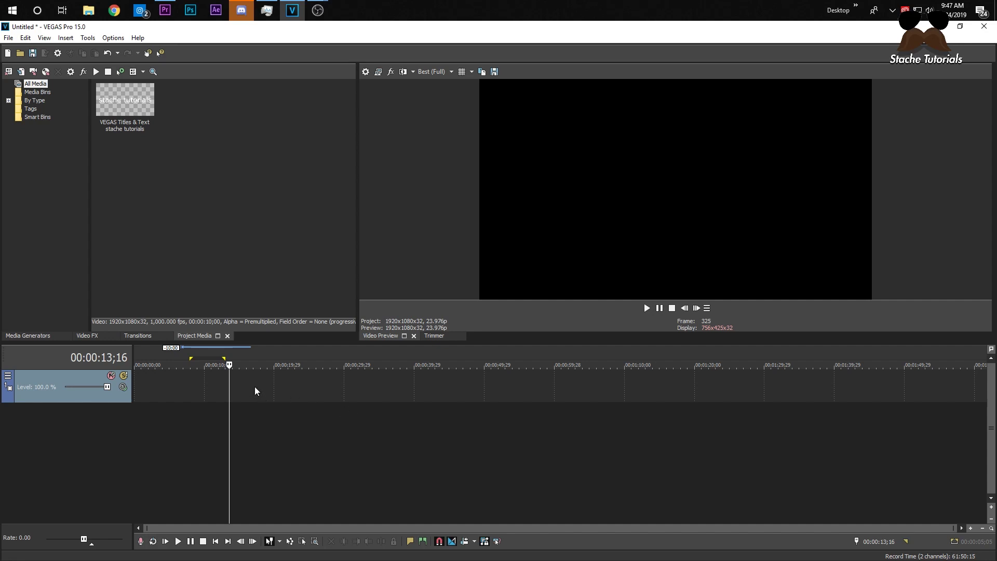
Add a default Titles & Text clip to the track and change its text to STACHE
left_click(36, 335)
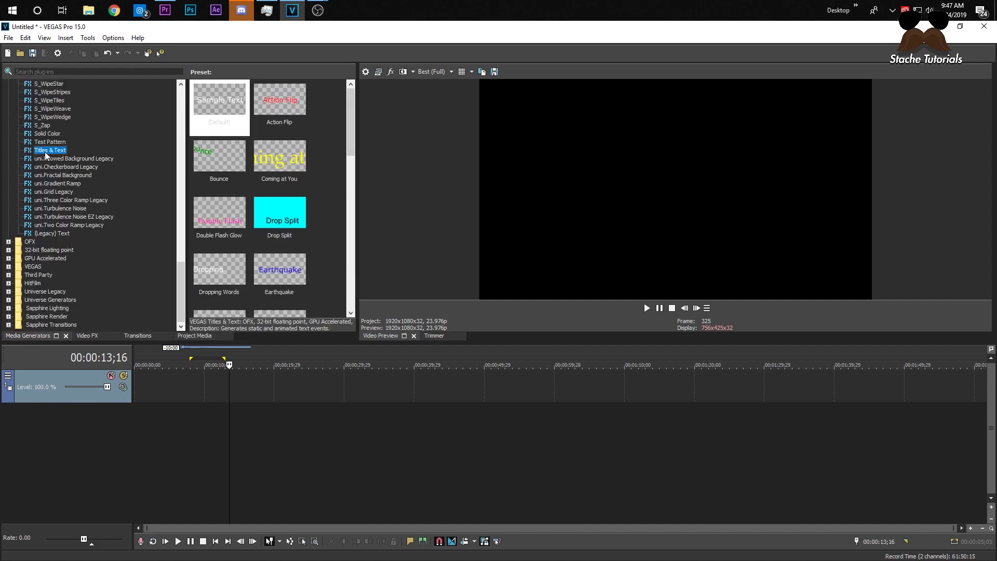
left_click_drag(215, 107, 278, 382)
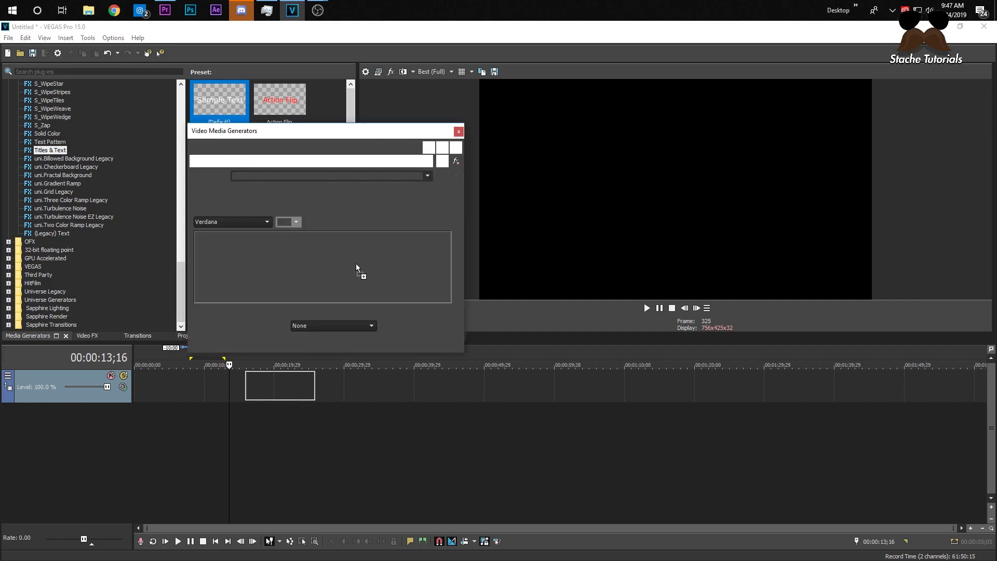
key("ctrl+a")
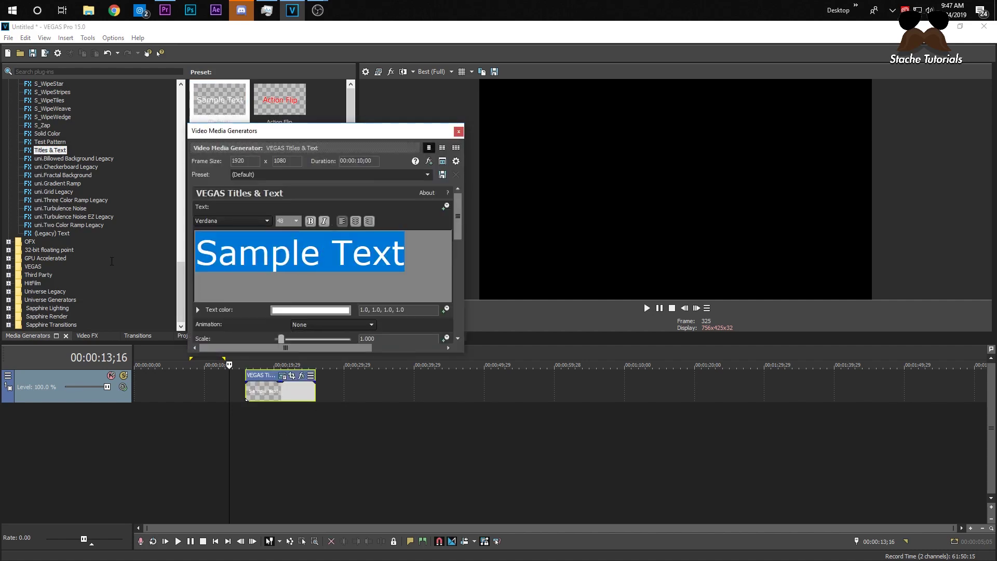
type("STAXHE")
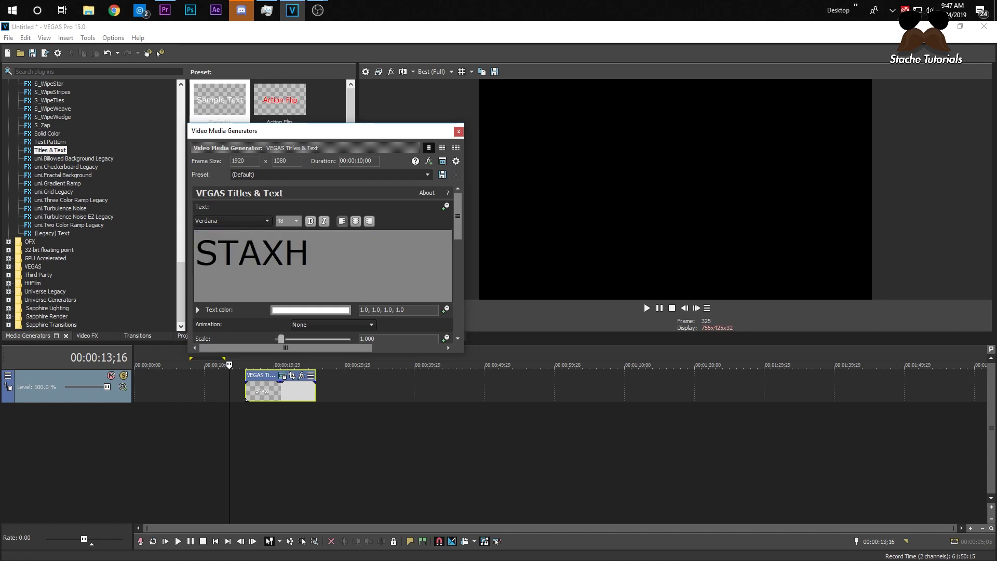
key("BackSpace")
key("BackSpace")
key("BackSpace")
type("CHE")
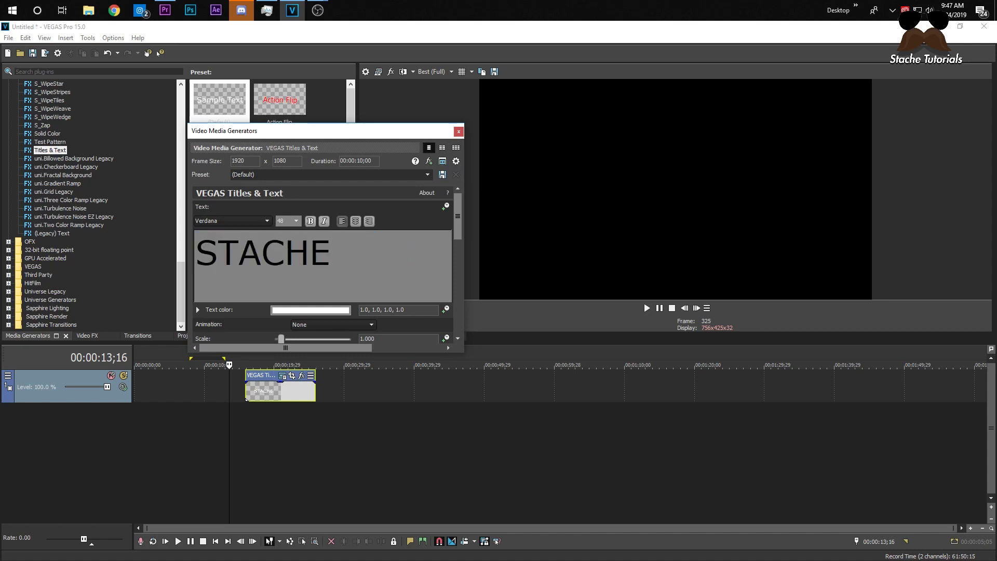
left_click(459, 132)
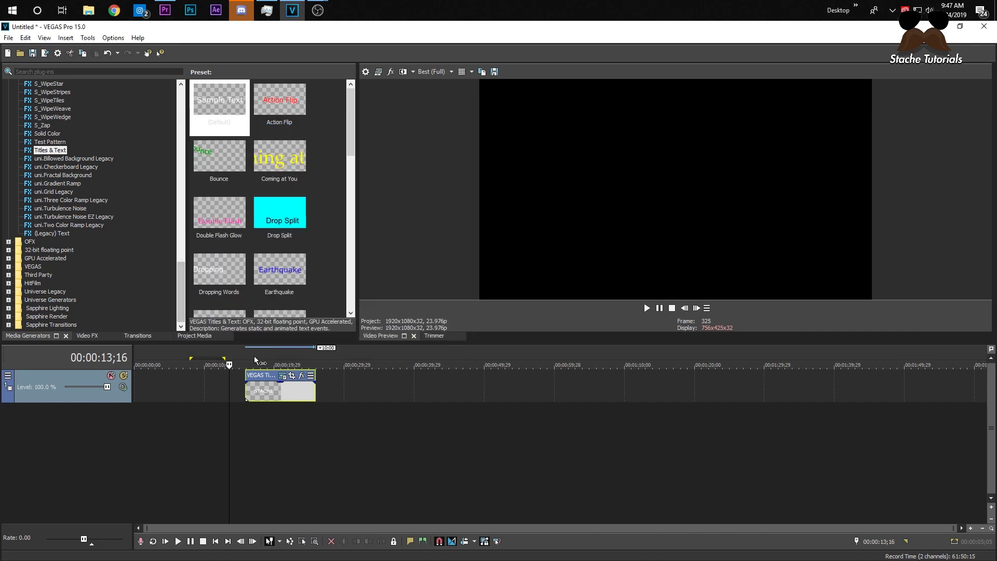
Put the playhead on the STACHE clip and review its generator settings
left_click(262, 362)
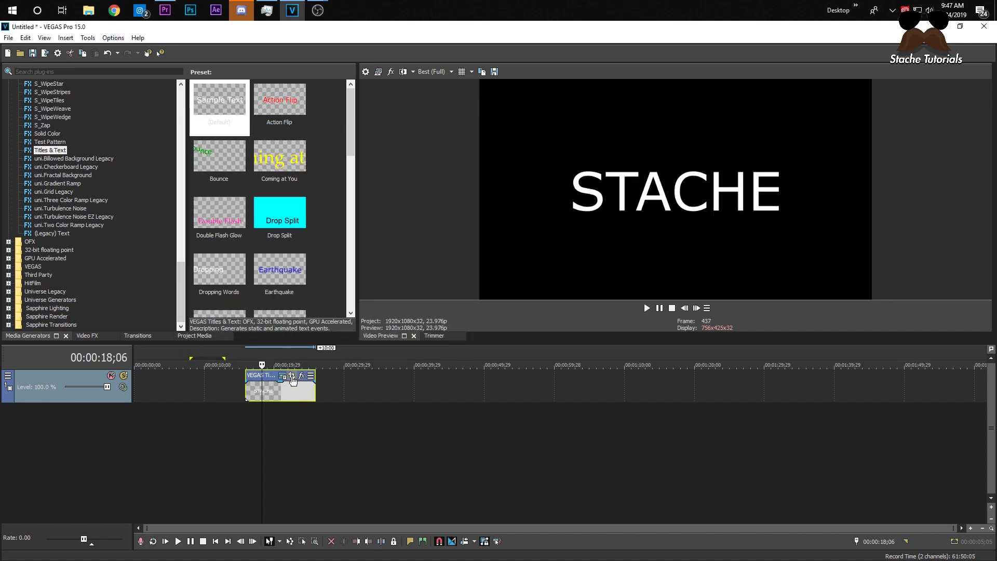
left_click(282, 375)
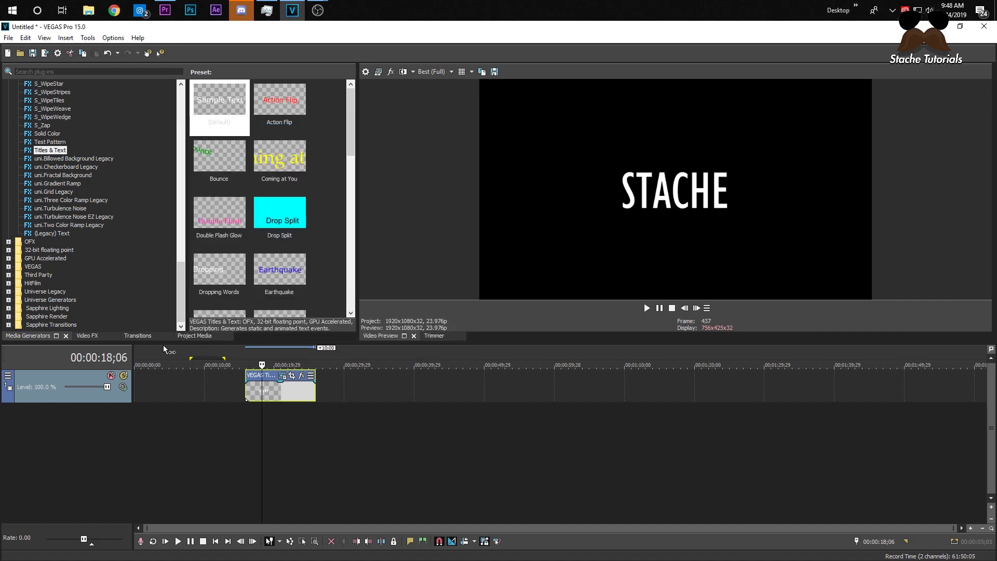
left_click(87, 335)
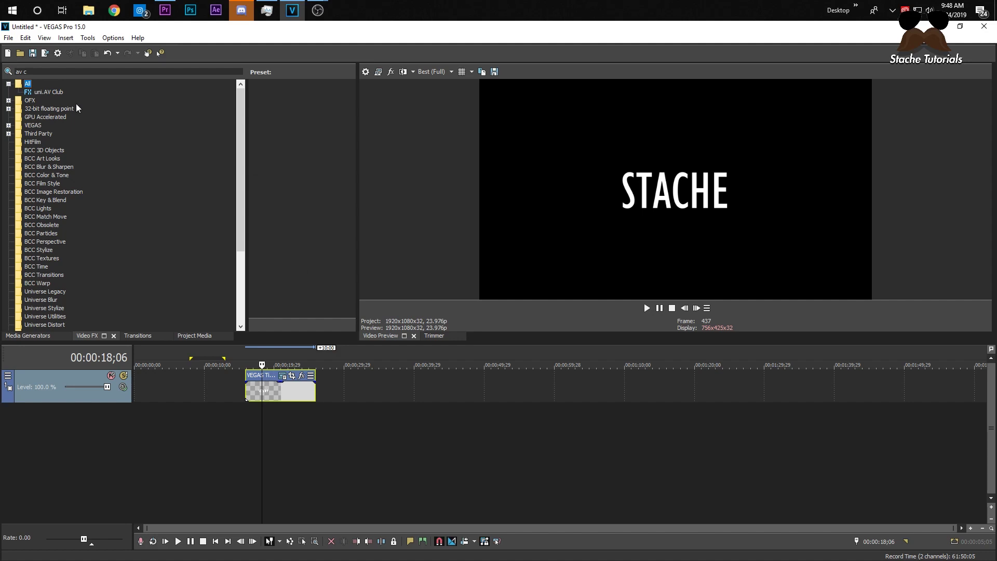
Drag the uni.AV Club Default preset onto the STACHE title event
left_click(42, 92)
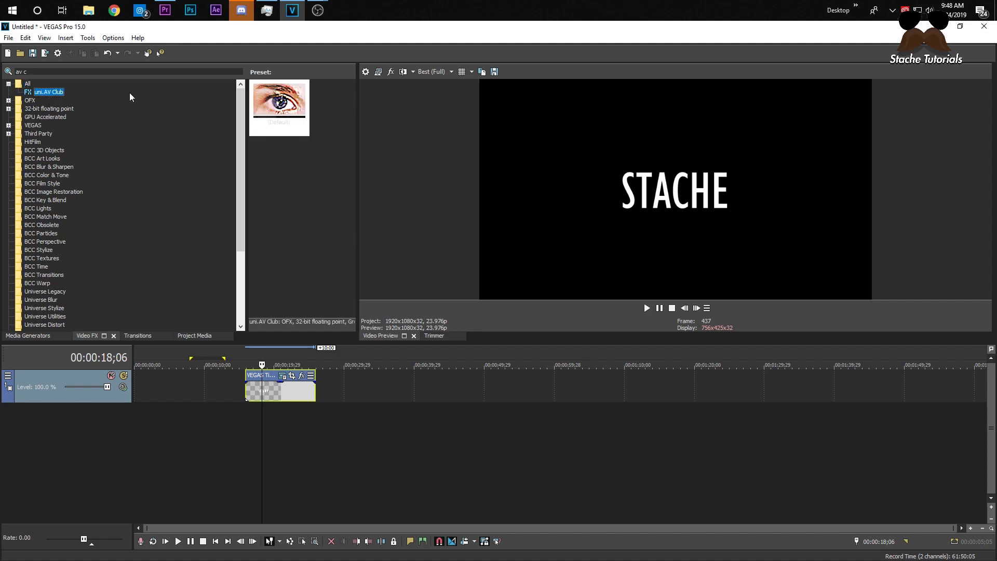
left_click_drag(246, 398, 294, 389)
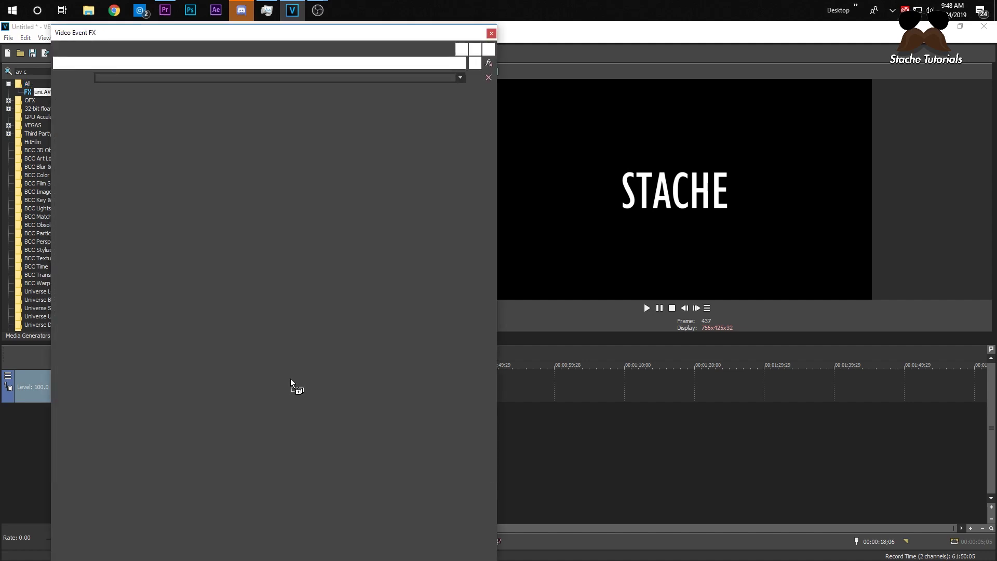
left_click(491, 33)
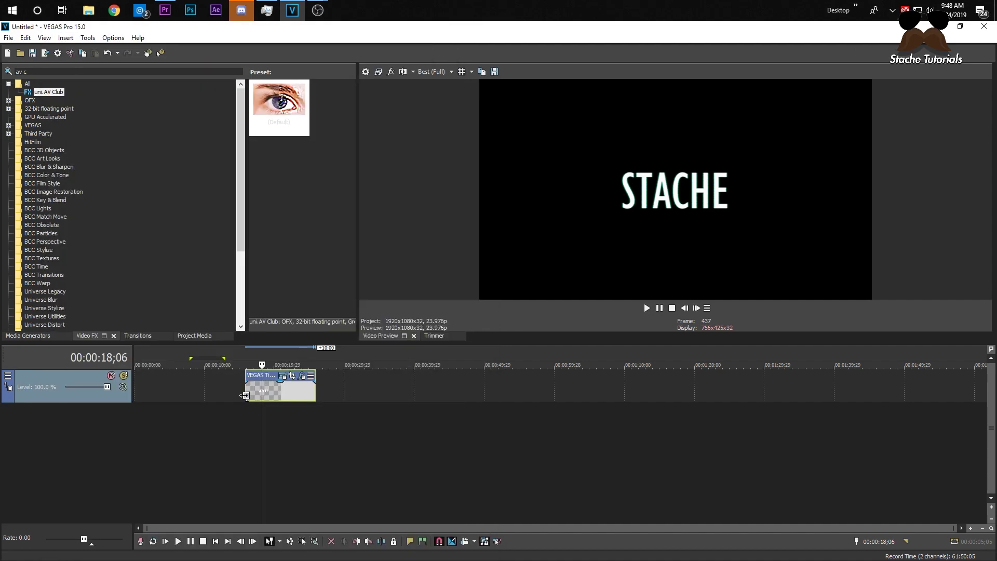
left_click(244, 396)
key("space")
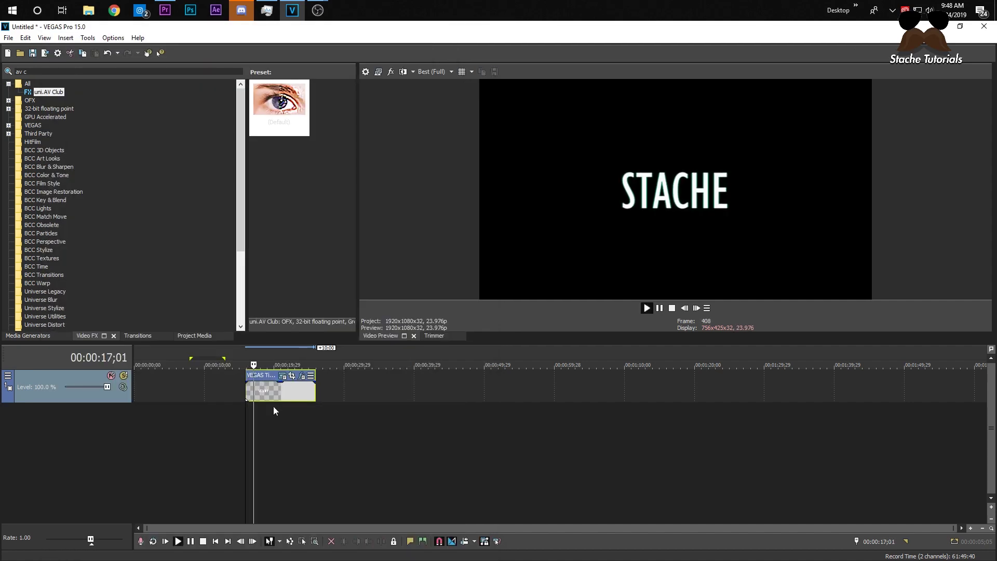
key("space")
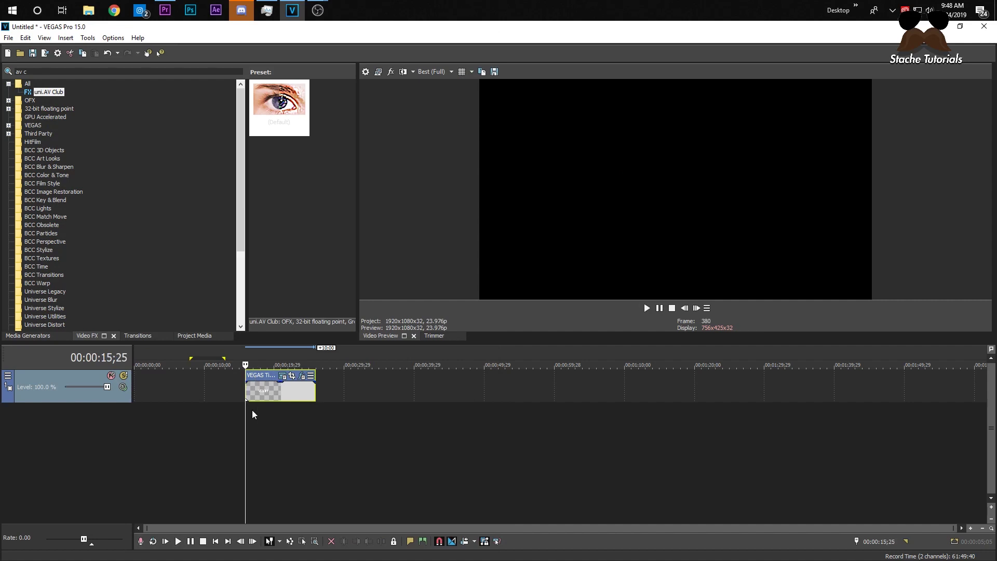
key("space")
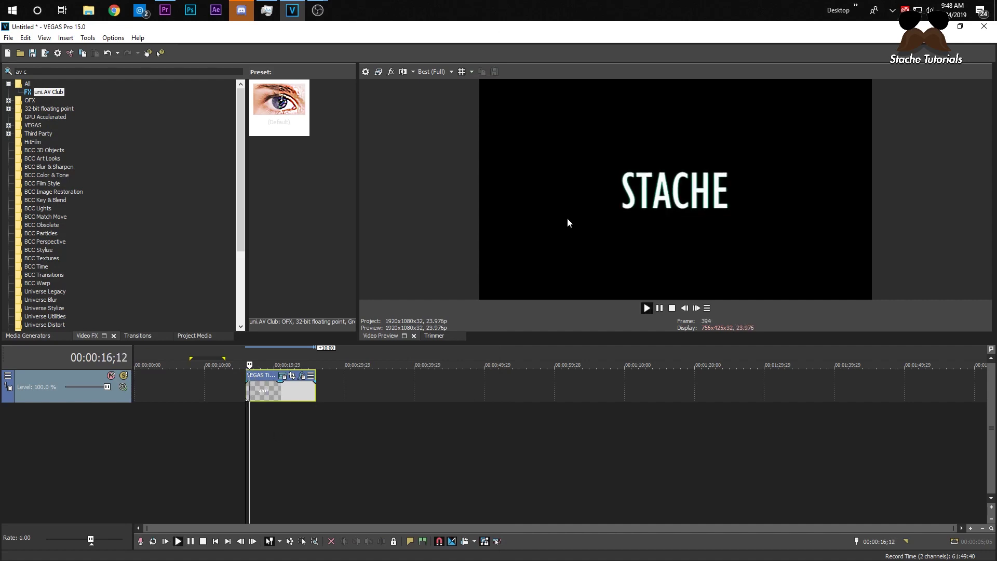
key("space")
left_click(260, 387)
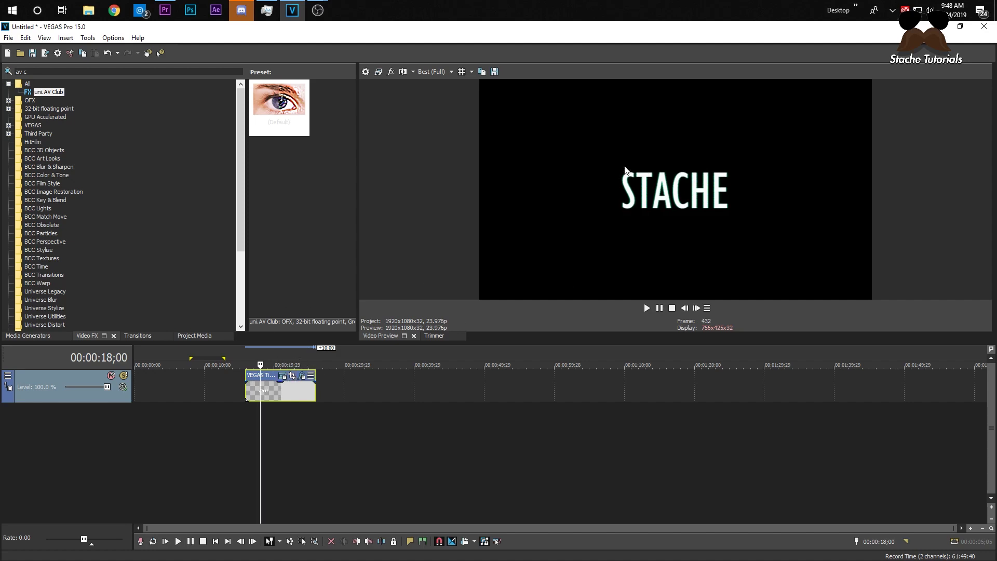
left_click(284, 377)
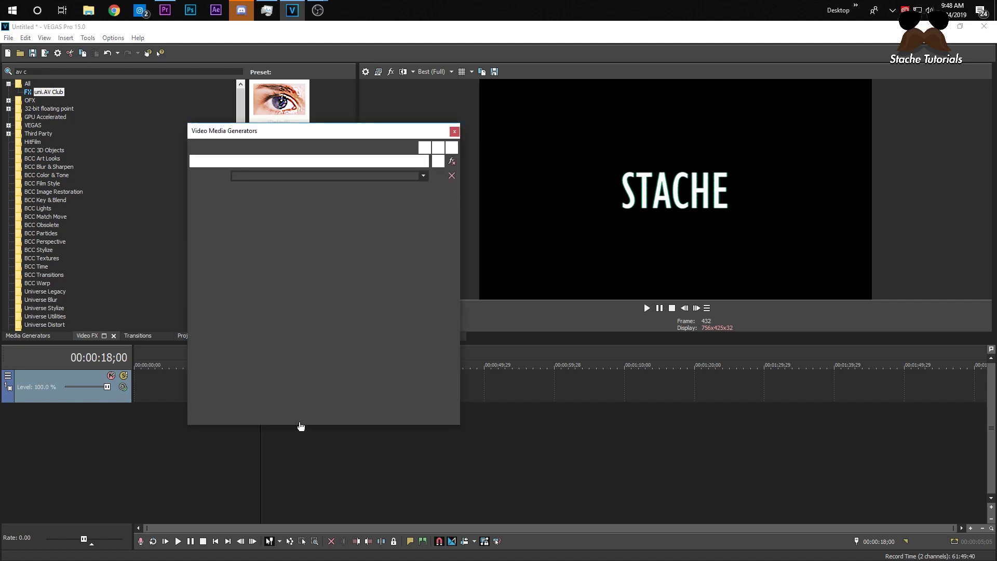
left_click(455, 133)
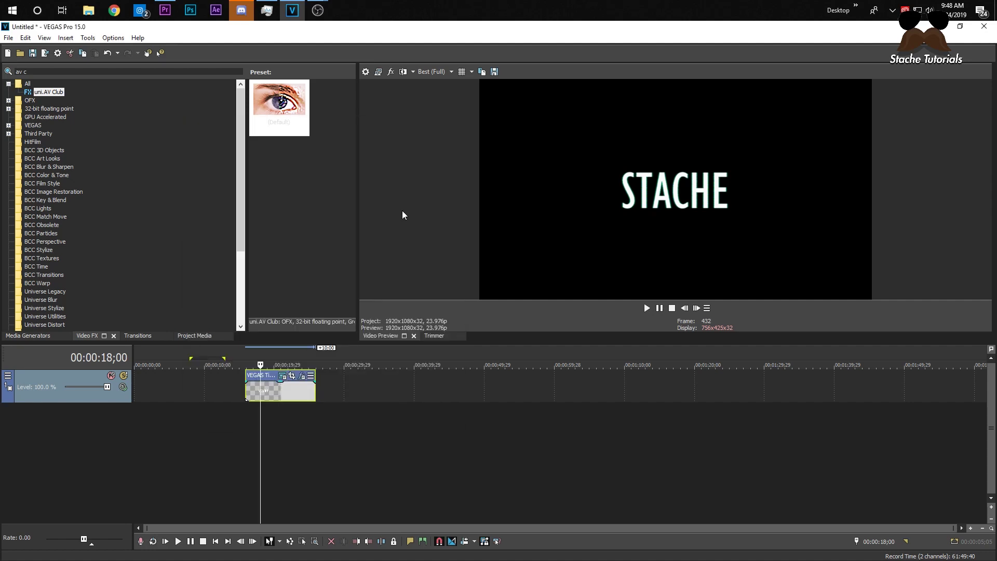
left_click(304, 376)
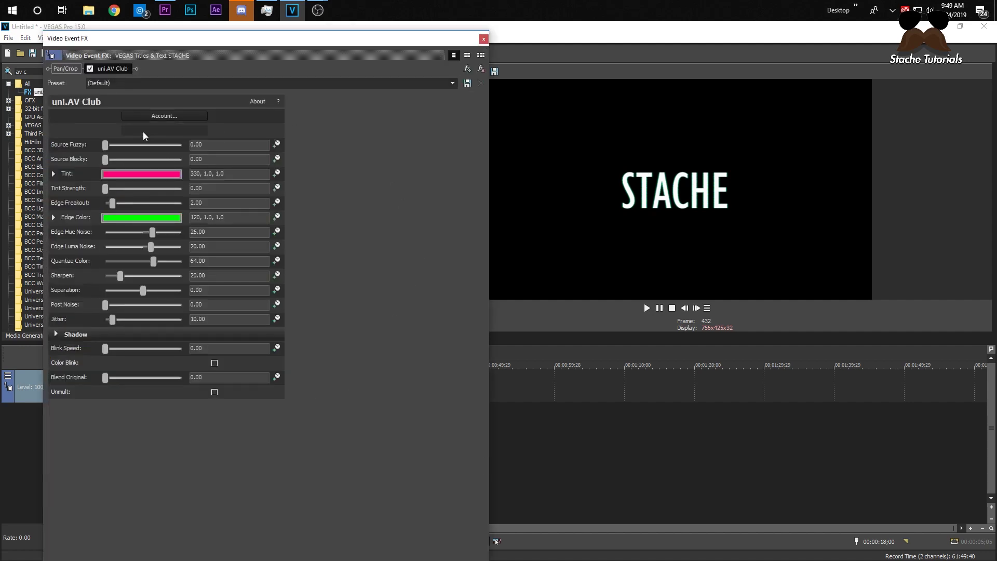
Apply the UHF preset to uni.AV Club, then move the settings window aside and close it
left_click(160, 131)
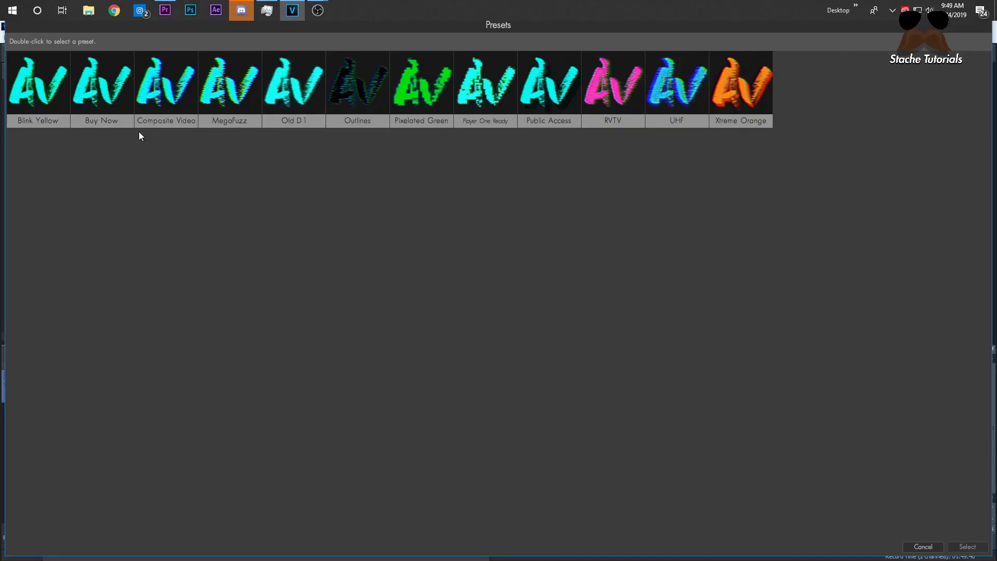
left_click(679, 96)
left_click(968, 546)
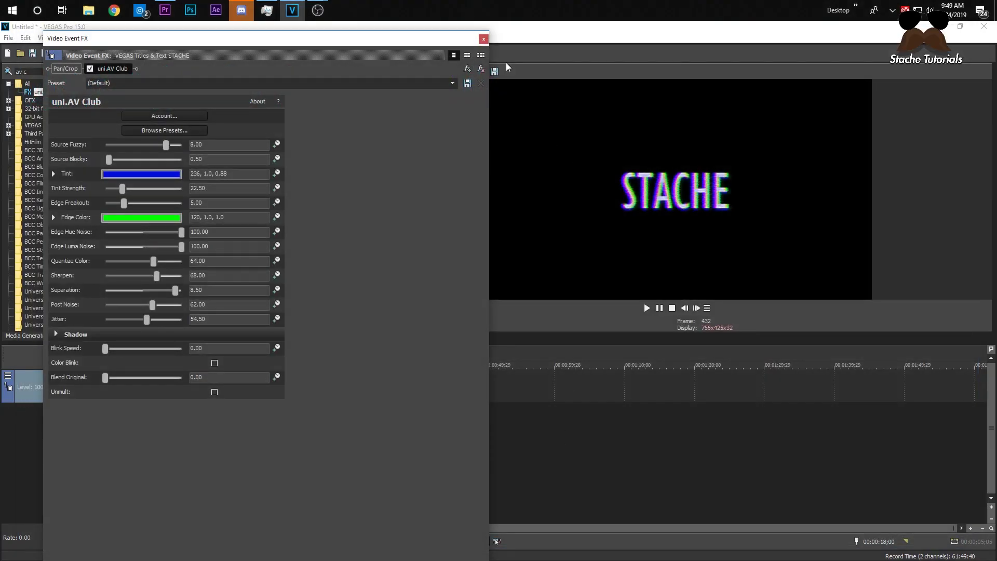
left_click_drag(400, 52, 523, 103)
left_click_drag(280, 101, 123, 73)
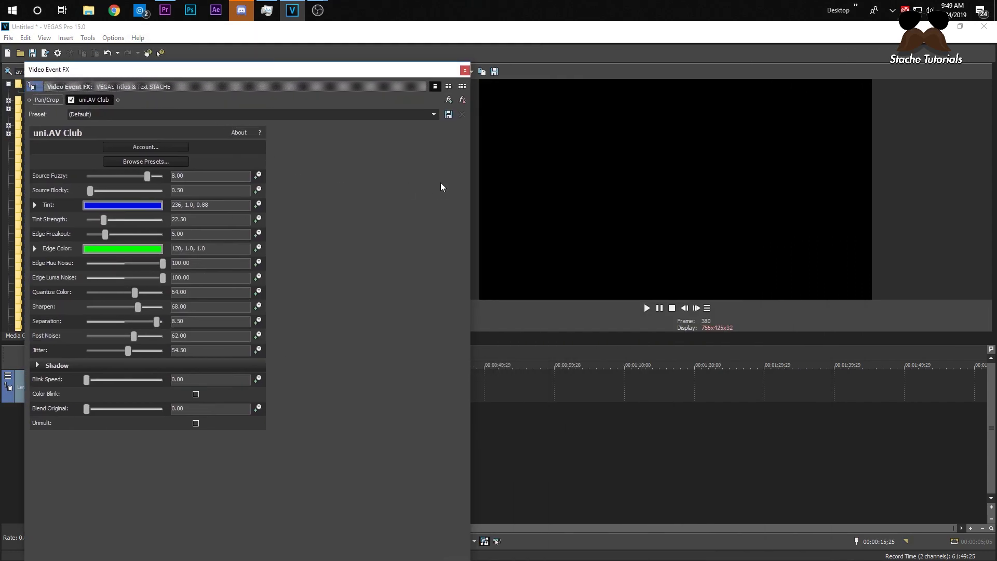
left_click(465, 70)
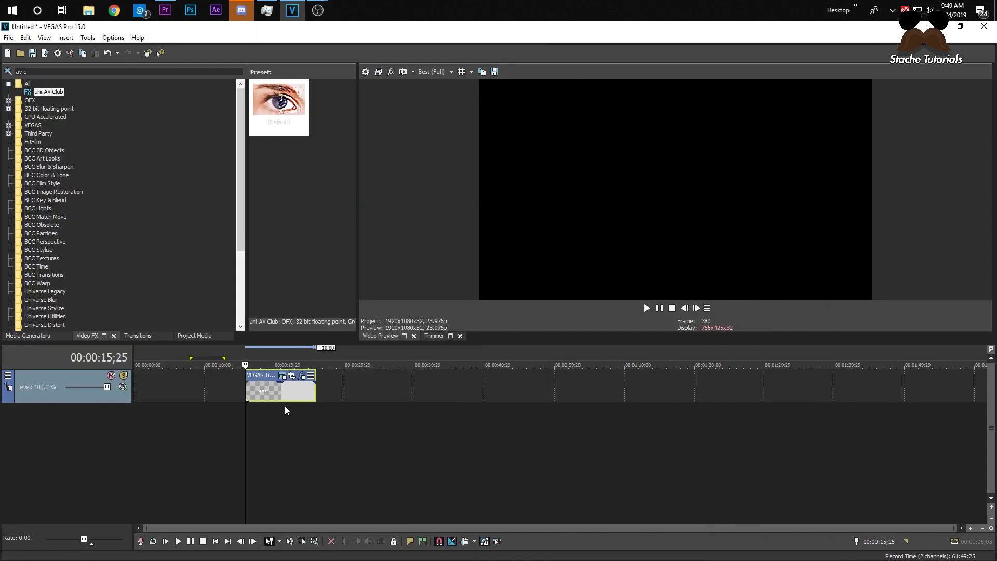
Preview the UHF look, then apply the Xtreme Orange preset to uni.AV Club
key("space")
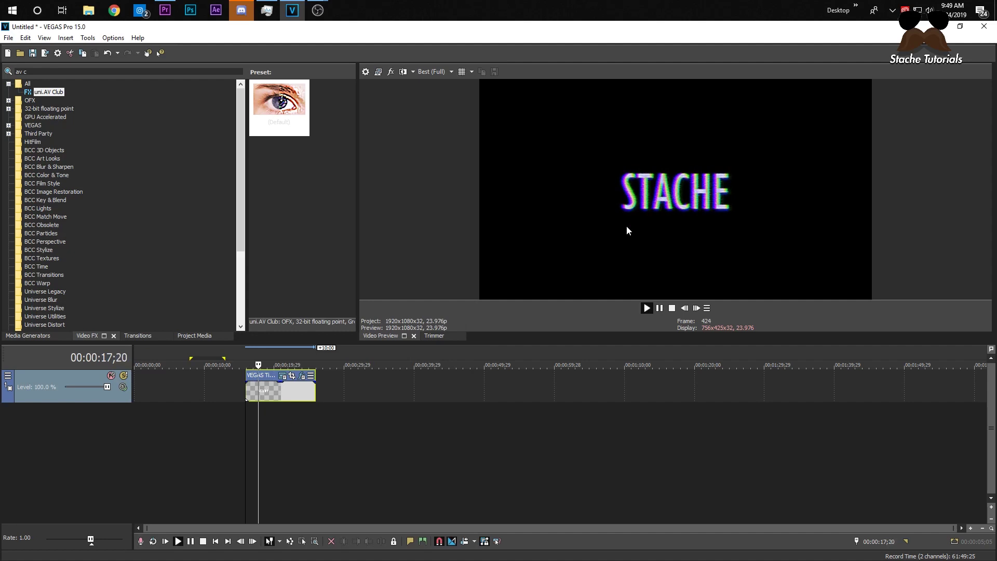
key("space")
left_click(297, 386)
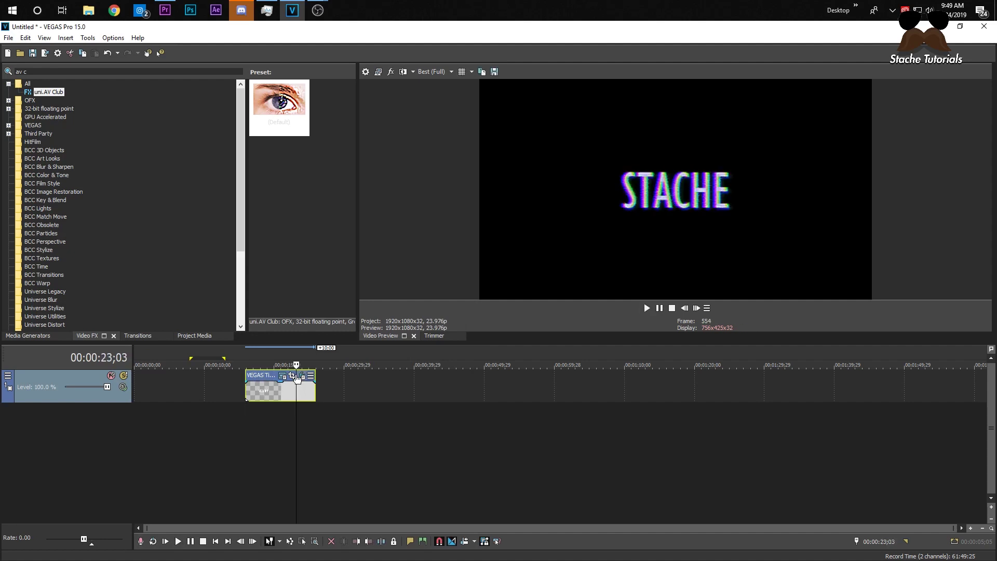
left_click(302, 376)
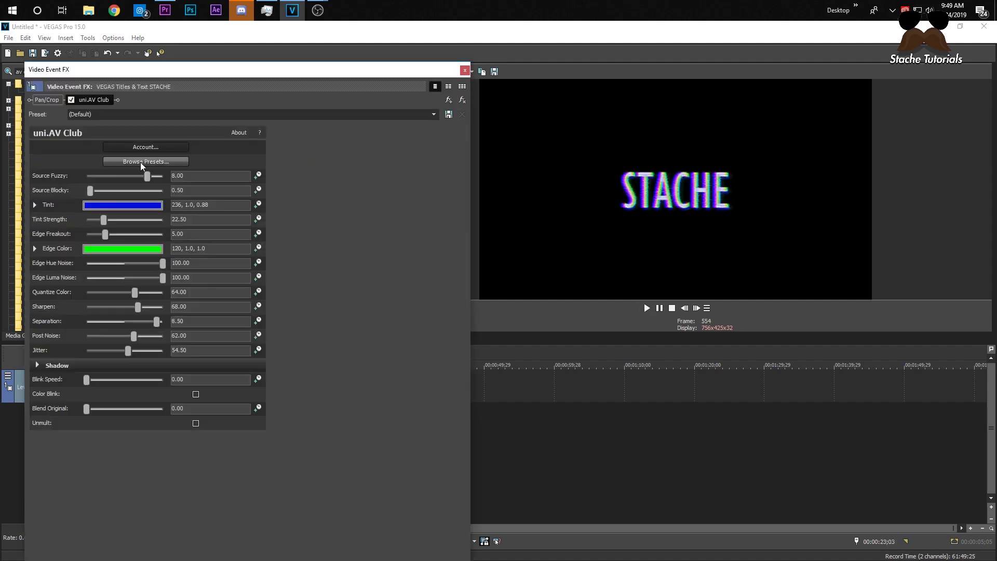
left_click(141, 162)
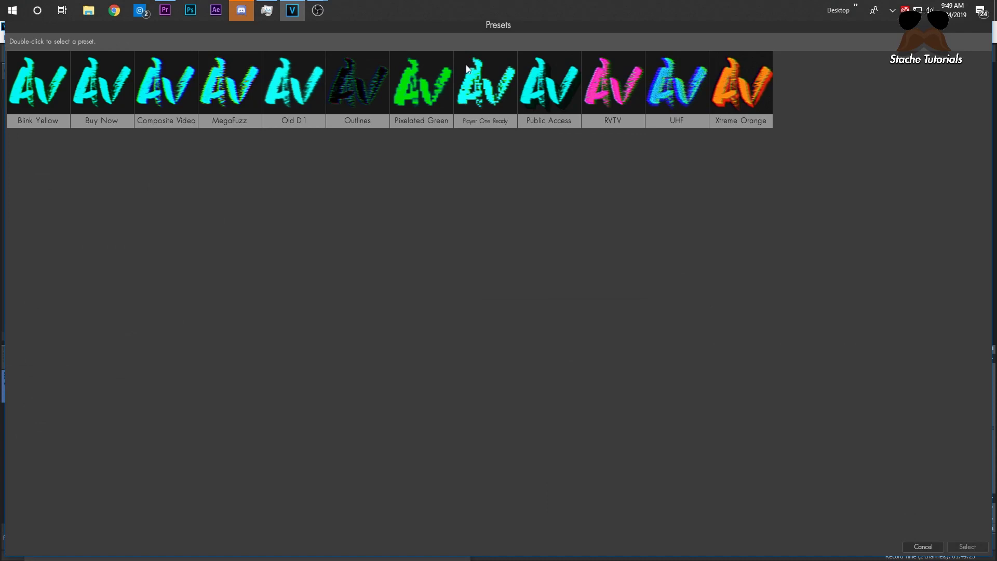
left_click(729, 87)
left_click(970, 548)
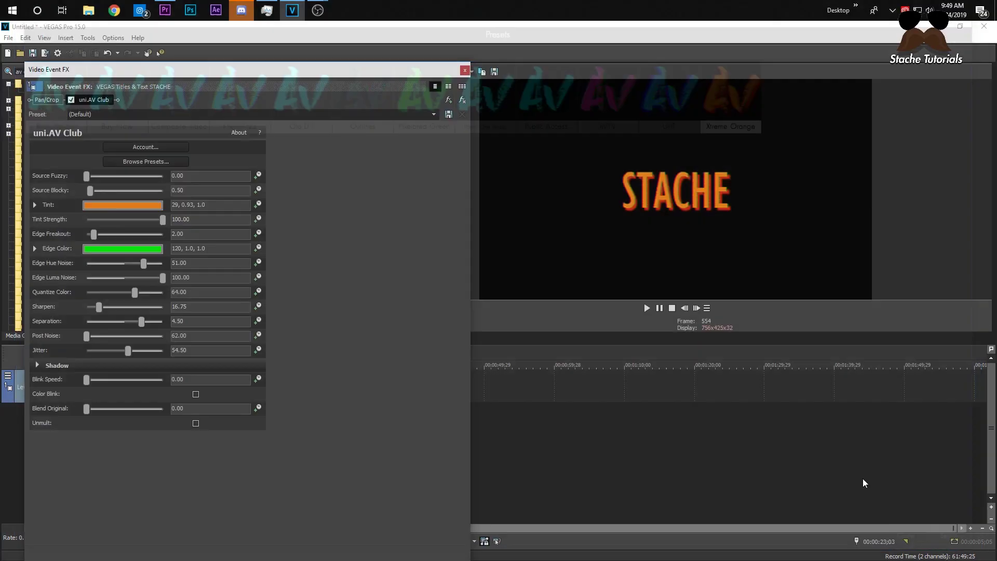
left_click(466, 71)
Play the orange glitch title from its start to preview it
left_click(278, 390)
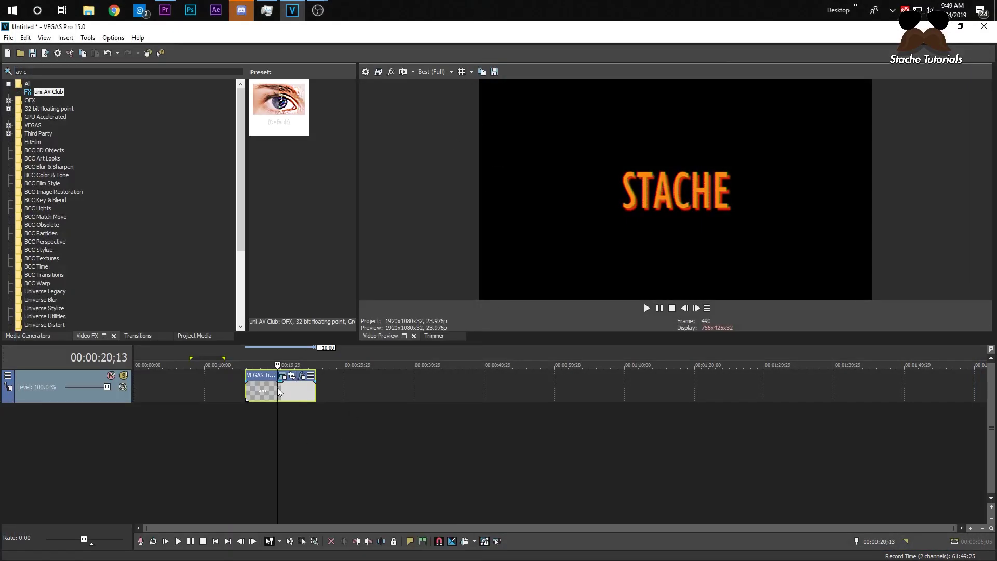
key("space")
key("space")
key("space")
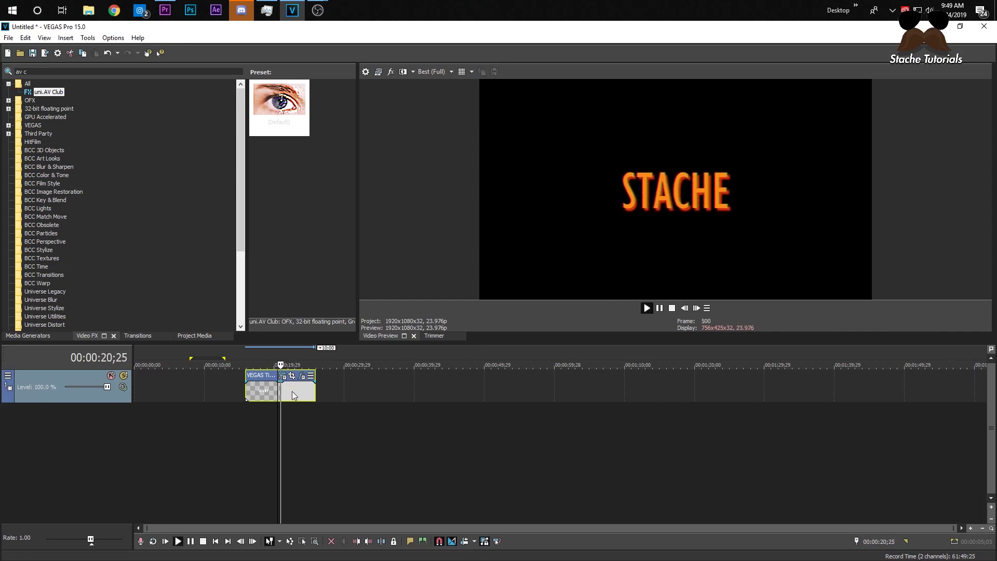
key("space")
left_click(251, 387)
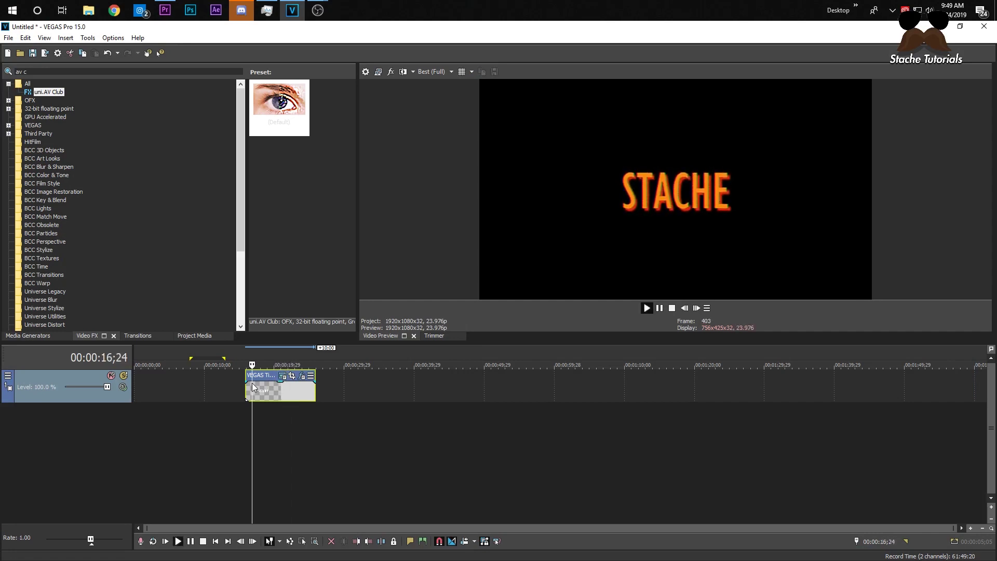
key("space")
key("space")
key("space")
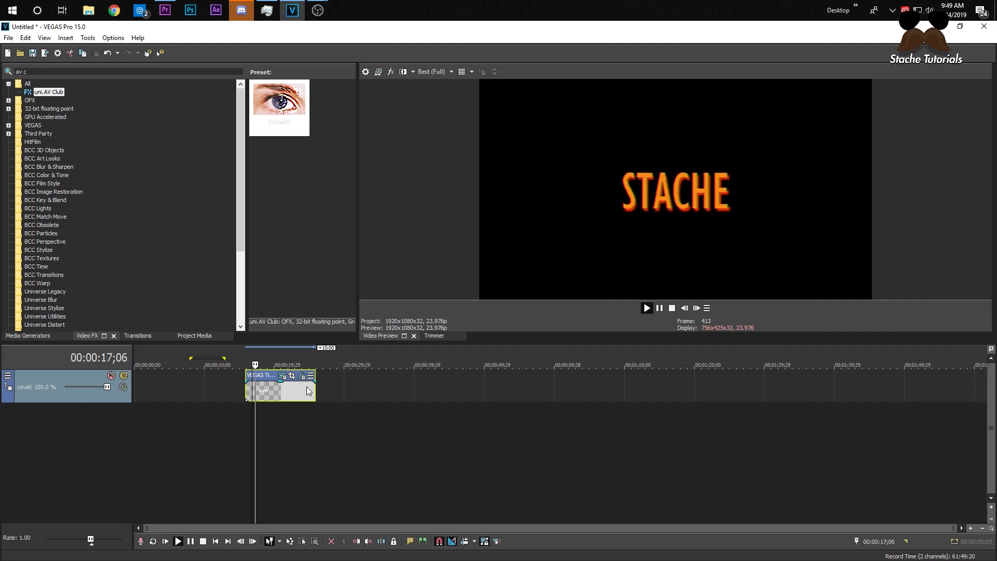
key("space")
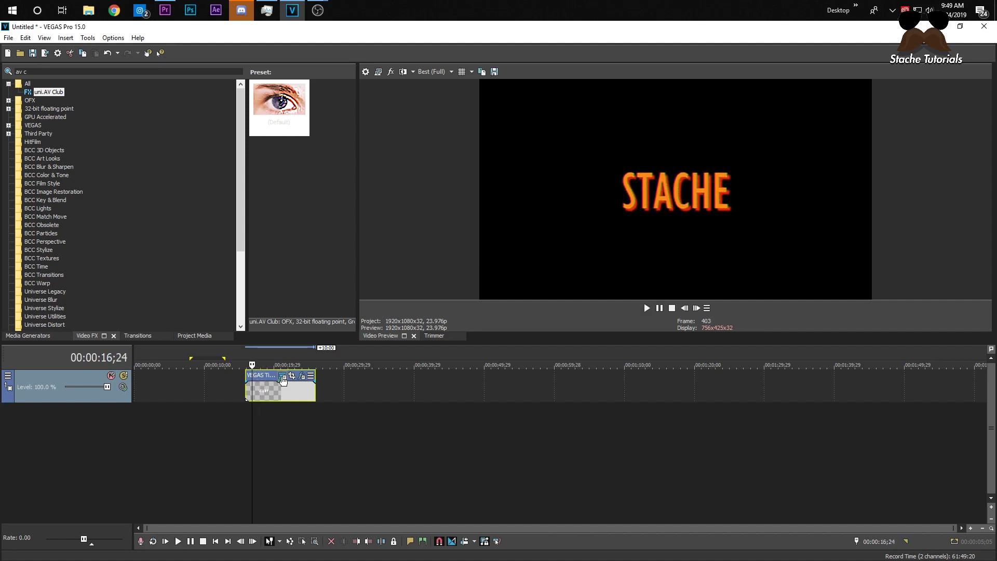
Check the title's generated-media settings, then bring back its uni.AV Club effect settings
left_click(283, 378)
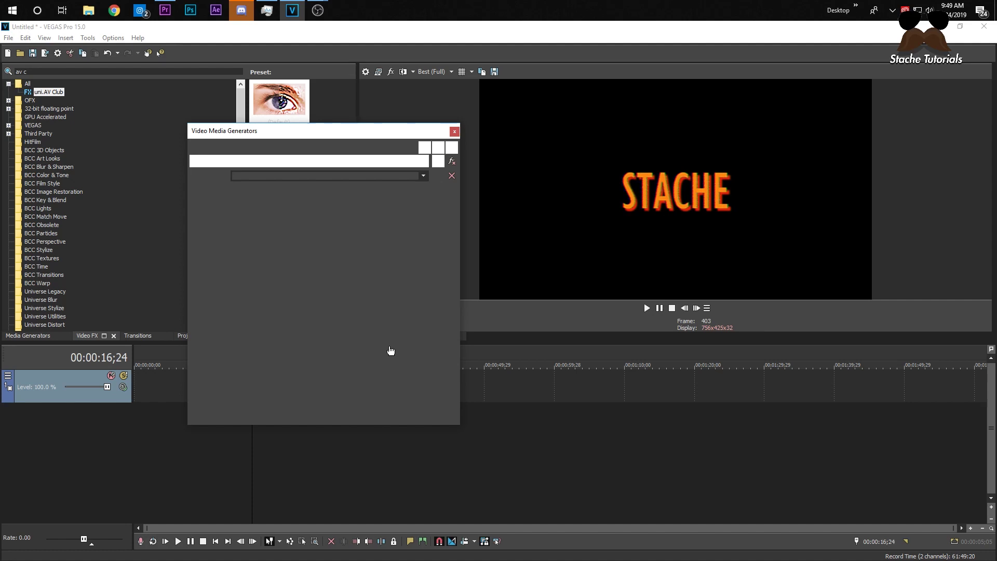
left_click(455, 131)
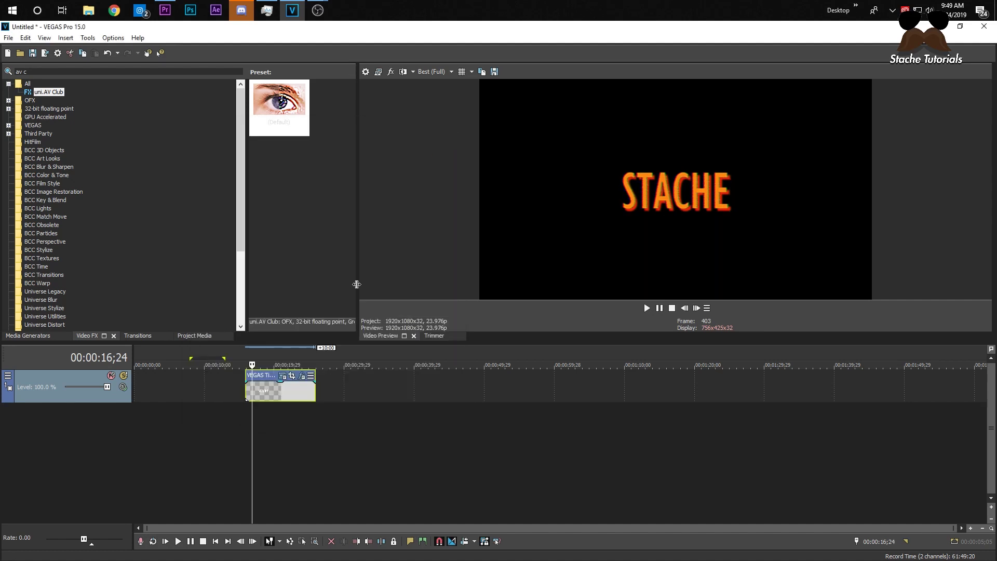
left_click(302, 376)
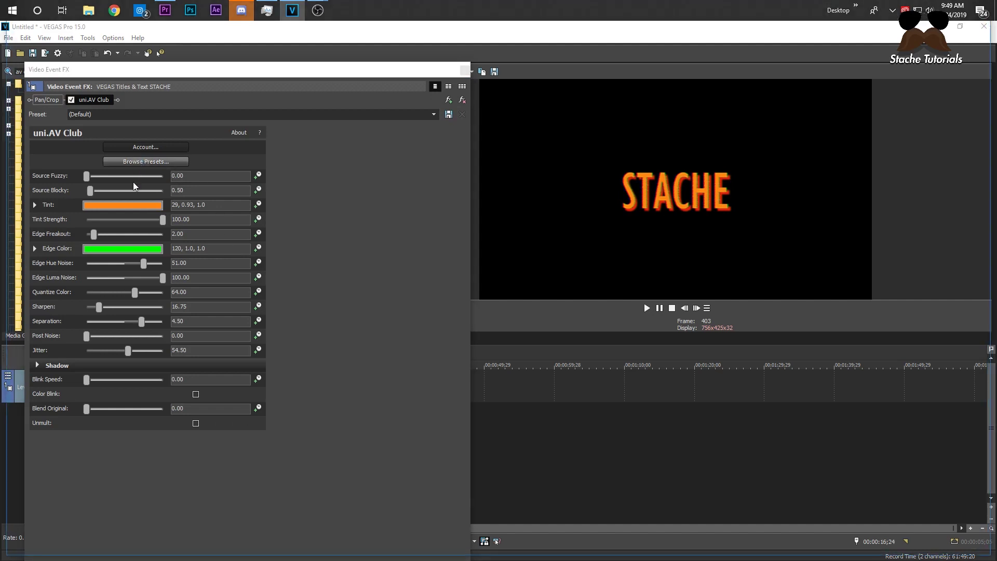
Apply the Composite Video preset, then play the finished reference title in Premiere Pro
left_click(145, 162)
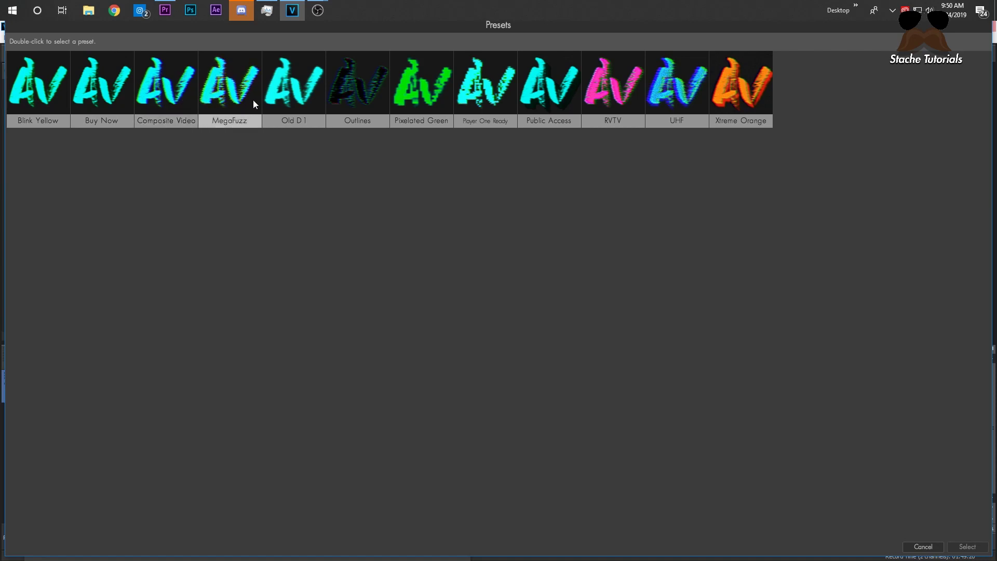
left_click(178, 94)
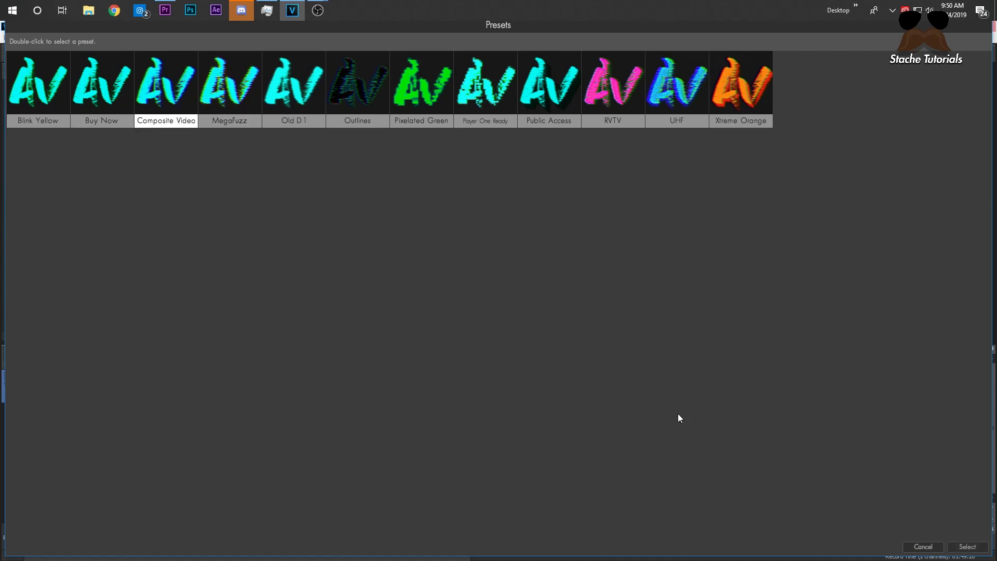
left_click(967, 547)
left_click(525, 410)
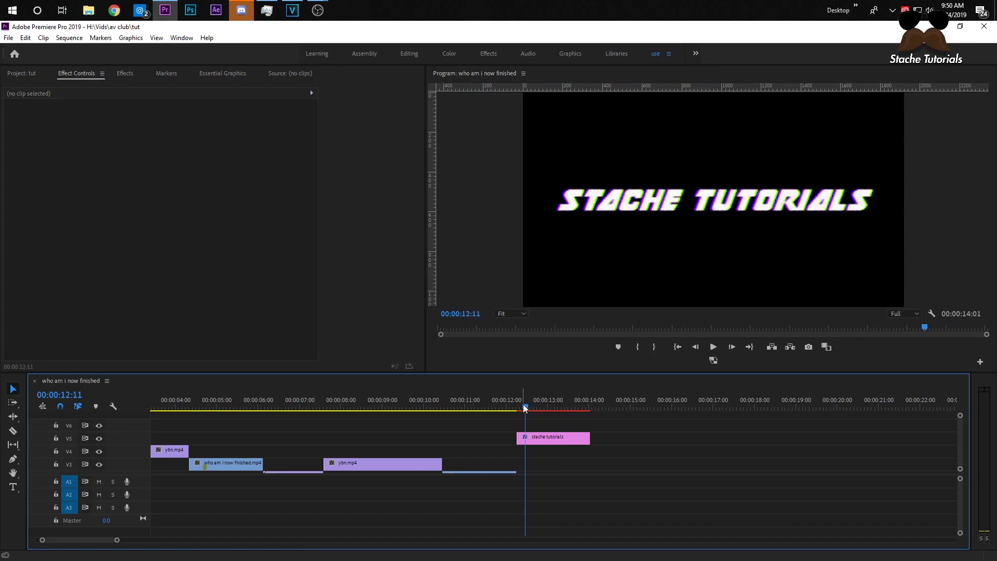
key("space")
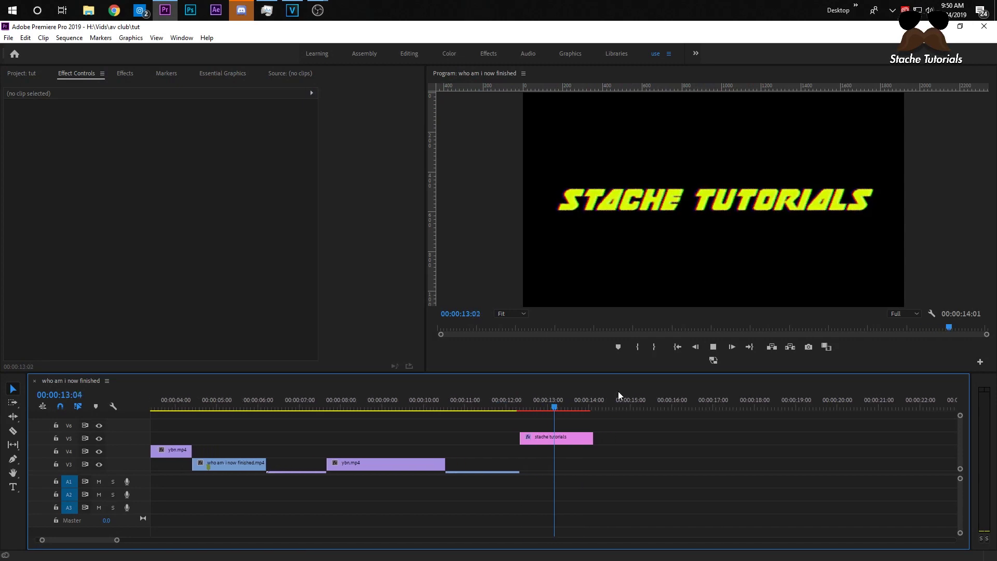
left_click(292, 10)
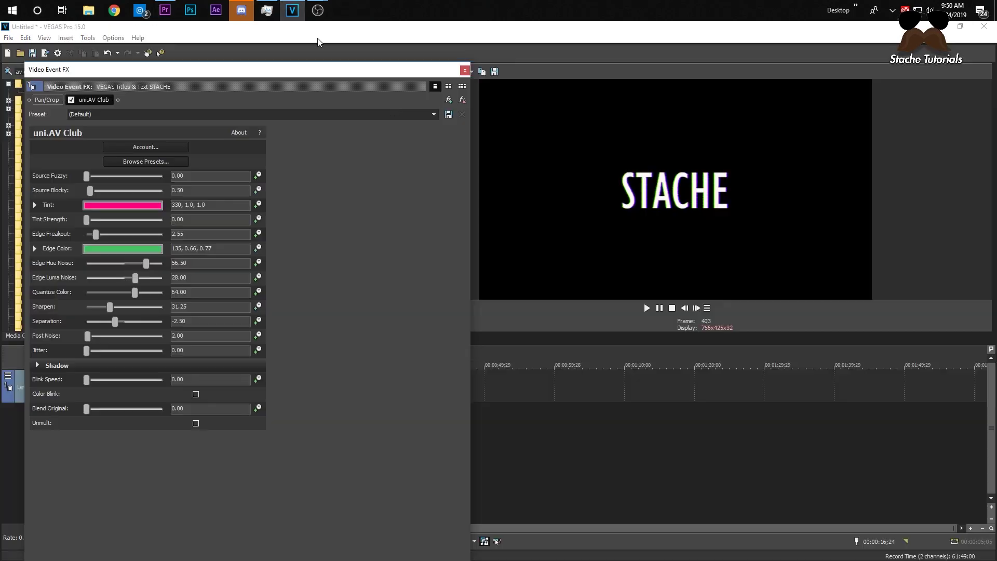
left_click(465, 70)
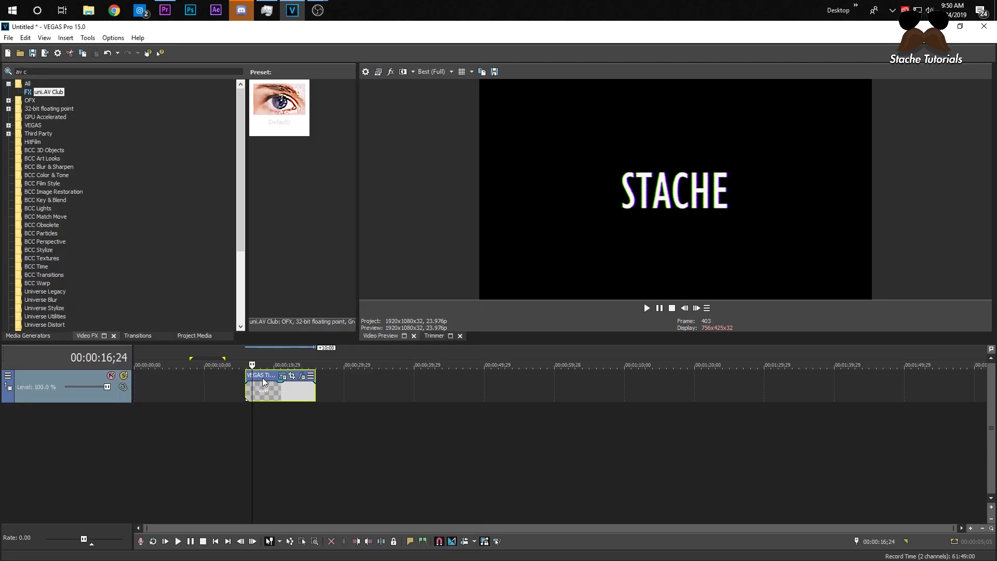
left_click(261, 391)
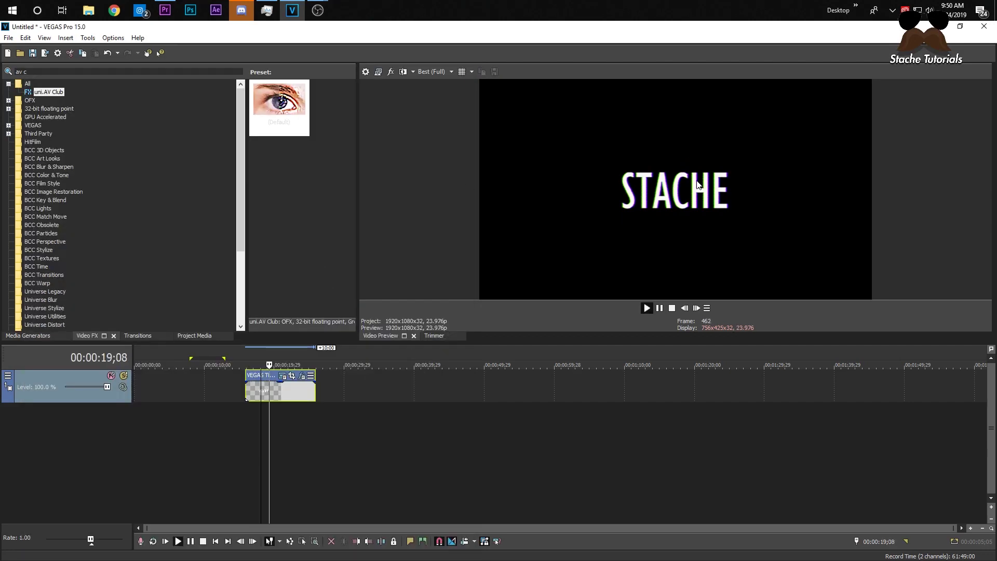
key("space")
left_click(250, 396)
key("space")
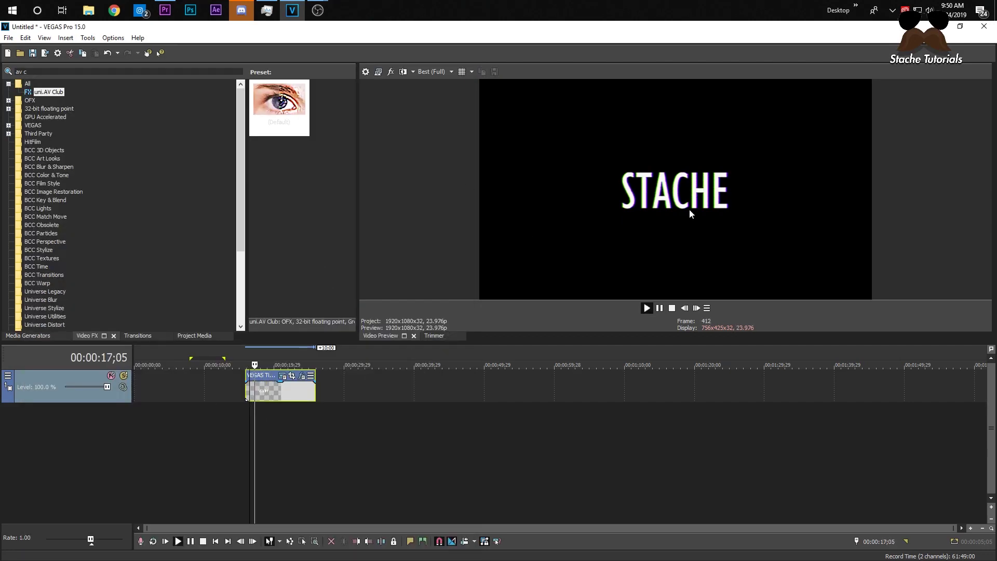
key("space")
left_click(283, 388)
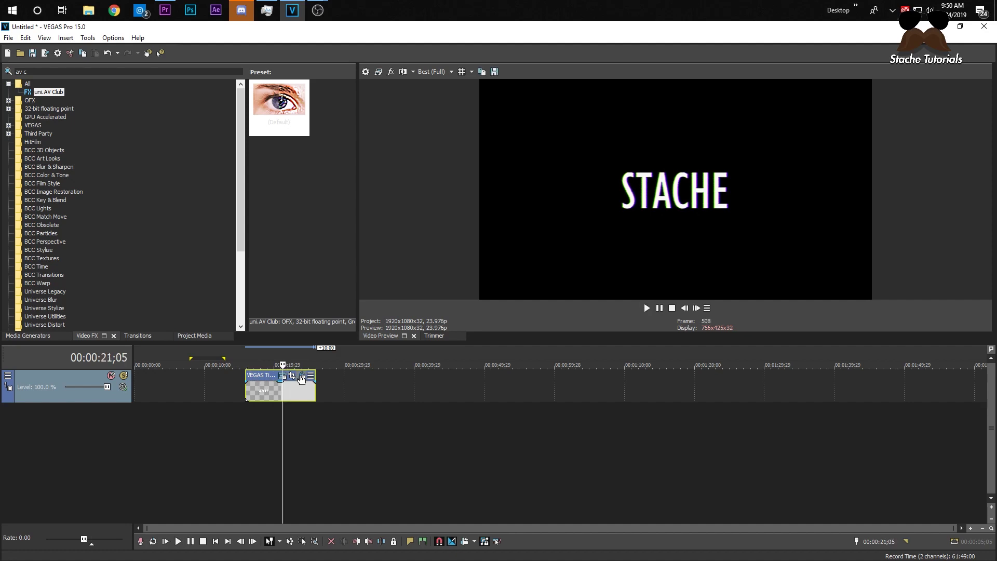
left_click(302, 375)
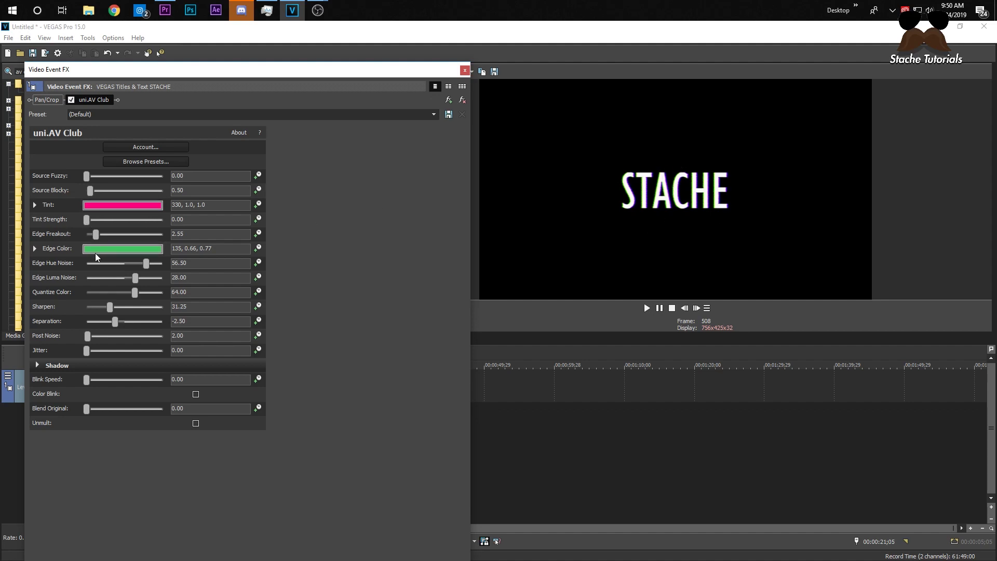
Adjust Separation, tint the title pink with Tint Strength, then reset Tint Strength to 0
mouse_move(113, 322)
left_mouse_down()
mouse_move(164, 324)
mouse_move(109, 320)
left_mouse_up()
left_click_drag(87, 219, 151, 229)
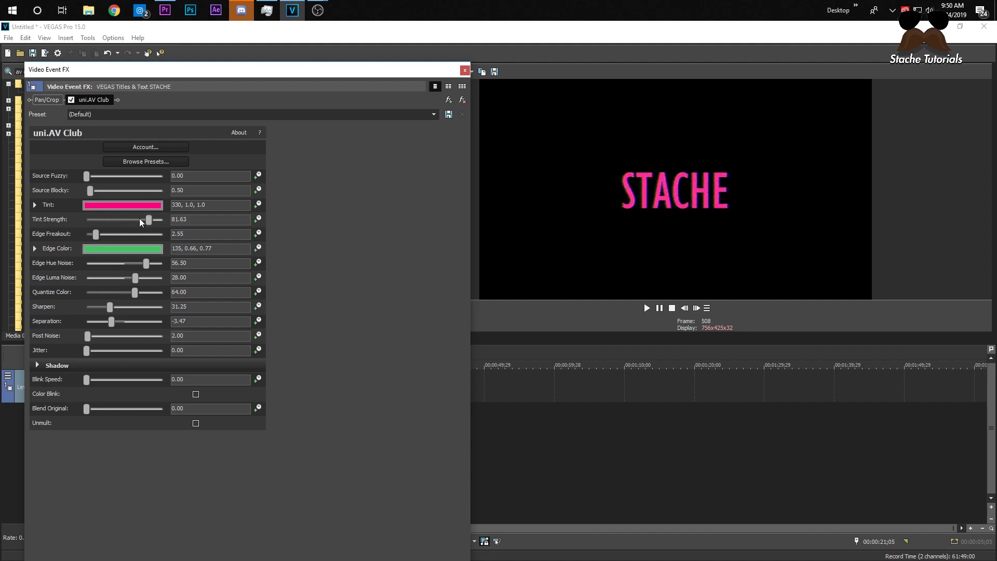
double_click(81, 224)
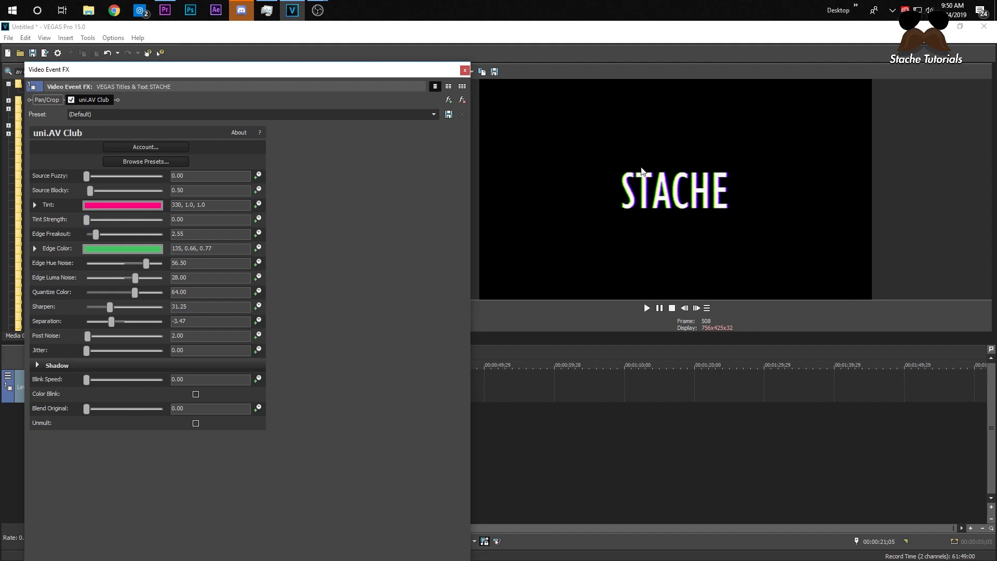
Set the Edge Color to blue and raise Edge Freakout to 20.00
left_click(93, 254)
left_click(157, 307)
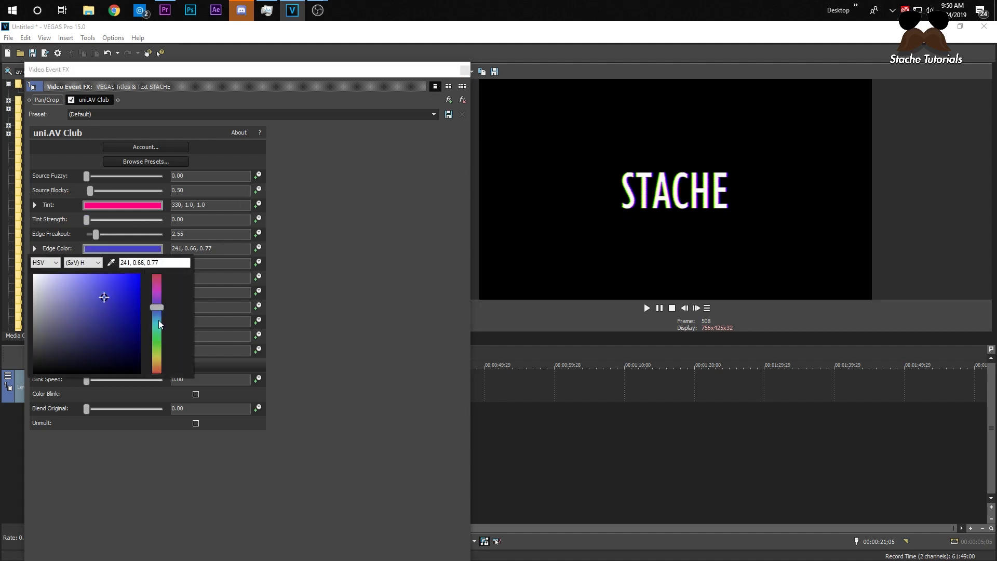
left_click(156, 311)
left_click(109, 294)
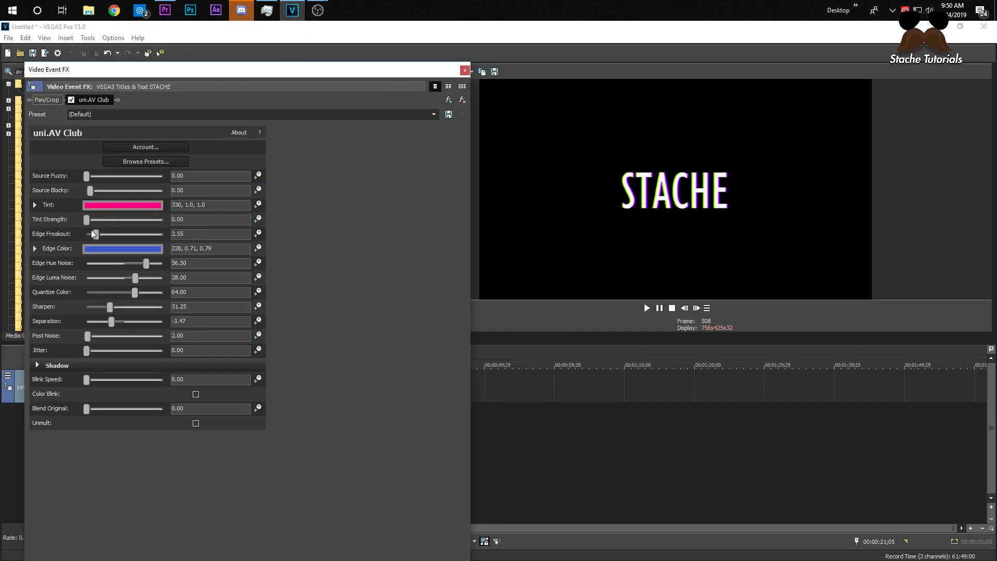
left_click_drag(99, 236, 123, 264)
Turn edge glitching off by setting Edge Hue Noise and Edge Freakout to 0
key("Tab")
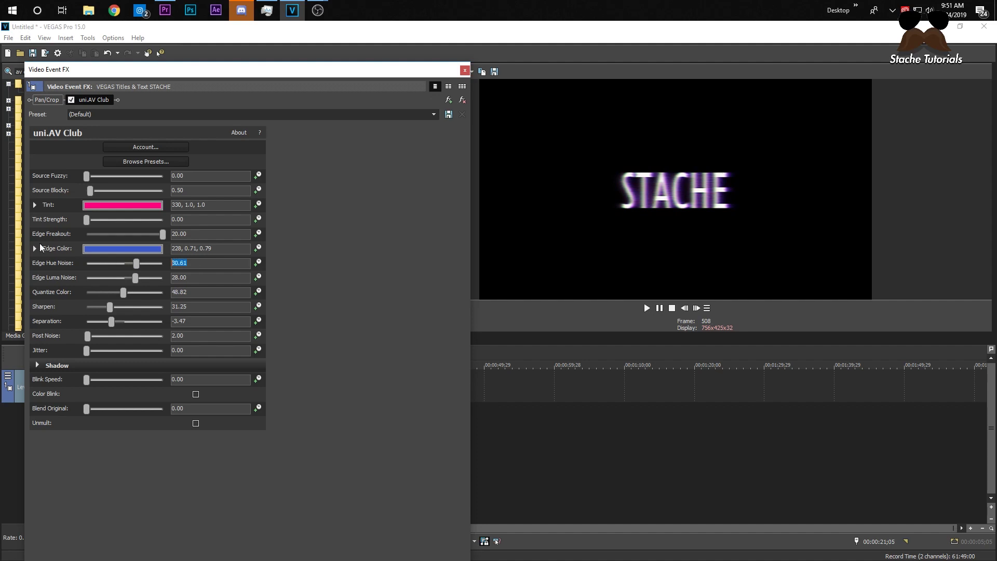
type("0")
key("Return")
left_click_drag(166, 235, 78, 251)
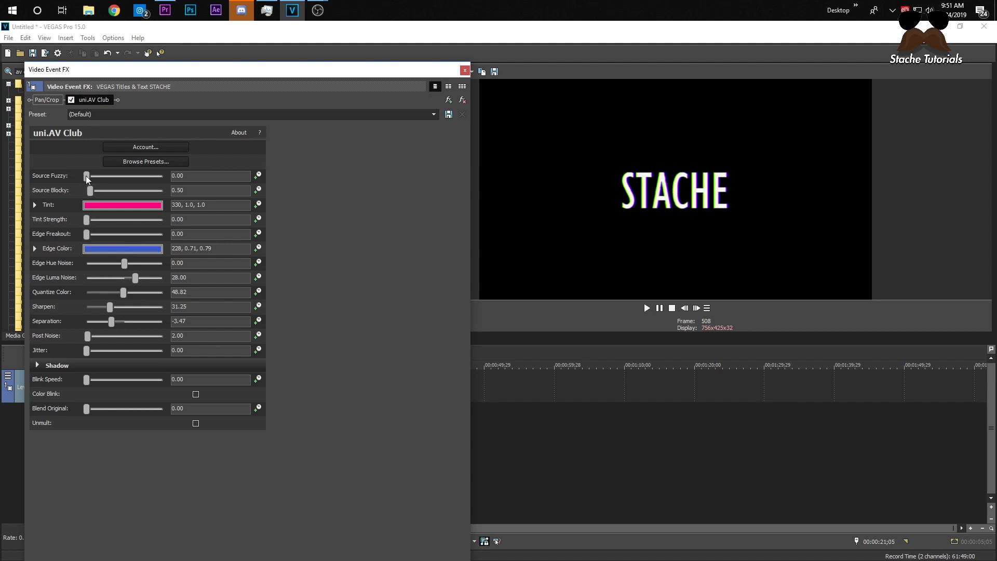
Set Source Fuzzy to 10, Source Blocky to 2.72 and Jitter to 100, then close Video Event FX
left_click_drag(86, 175, 185, 178)
left_click_drag(92, 175, 223, 180)
mouse_move(93, 192)
left_mouse_down()
mouse_move(172, 190)
mouse_move(67, 192)
mouse_move(107, 191)
left_mouse_up()
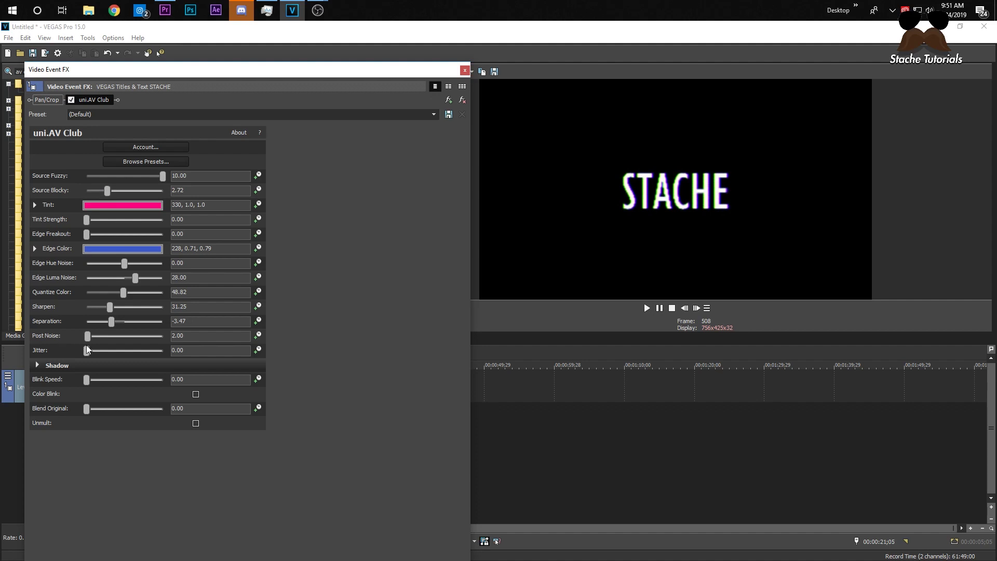
left_click_drag(89, 351, 316, 356)
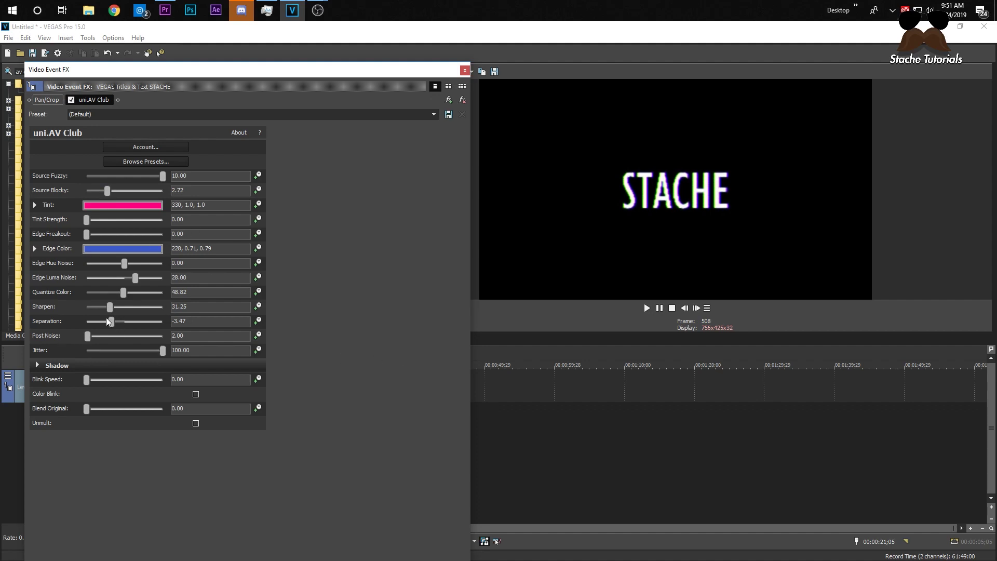
left_click(464, 70)
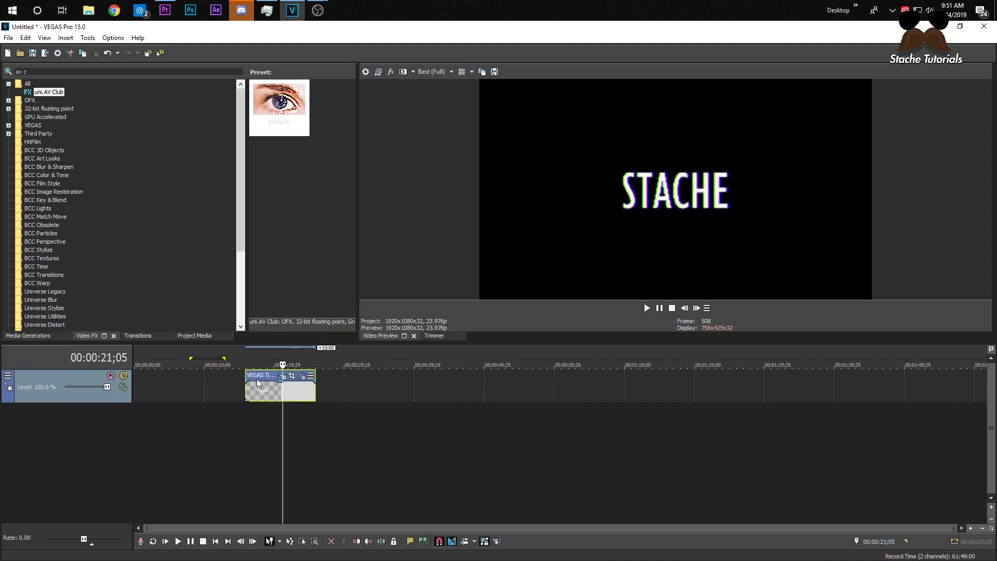
left_click(247, 385)
key("space")
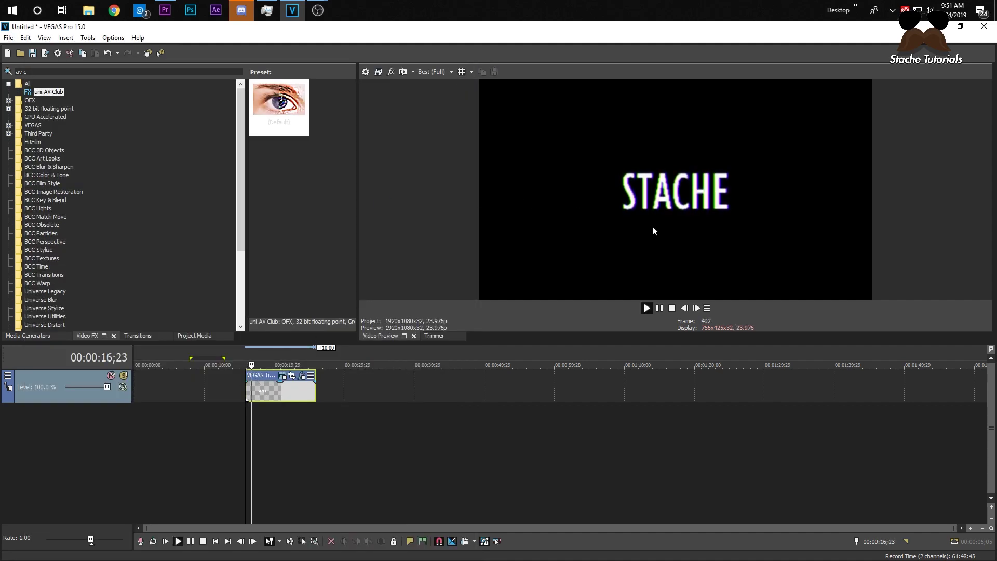